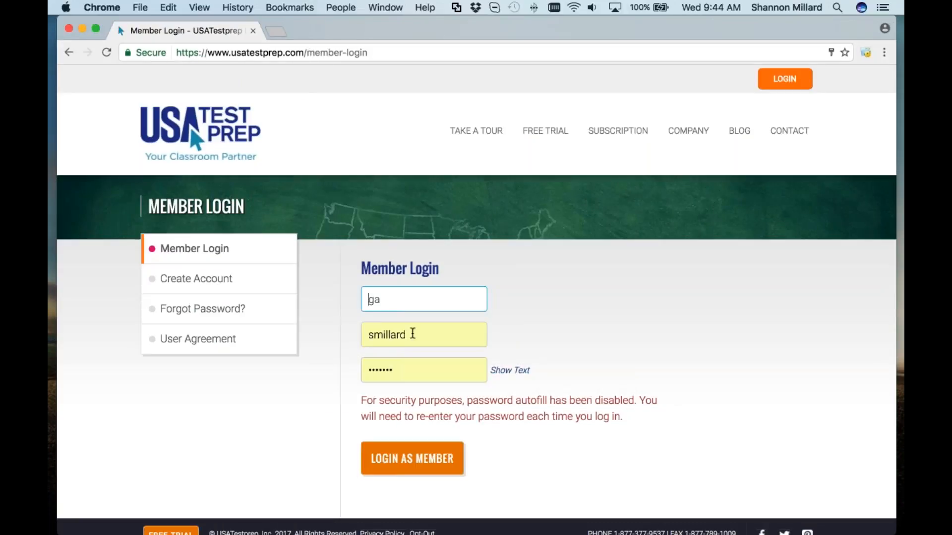
Step: Log in as a member with the Florida school's account ID, teacher username and password
double_click(410, 332)
text(smi)
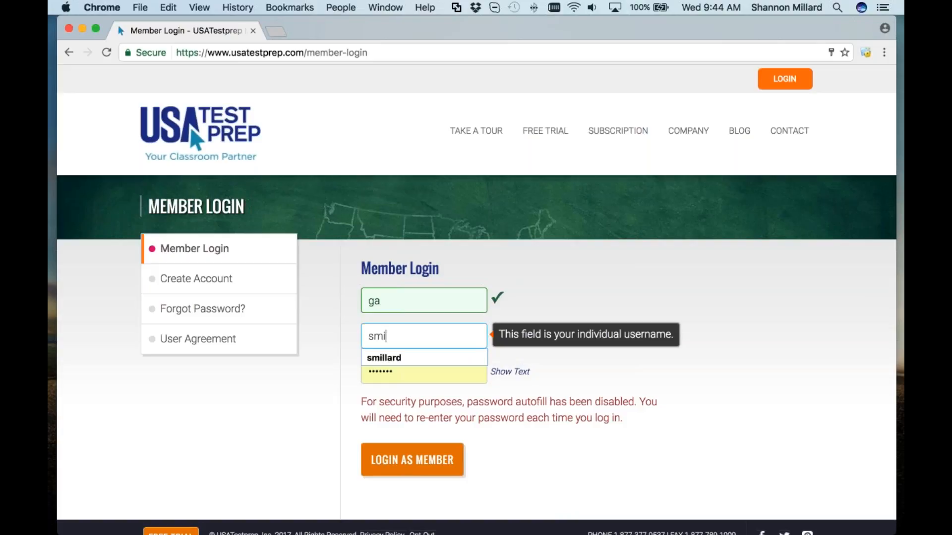
key(BackSpace)
key(BackSpace)
key(BackSpace)
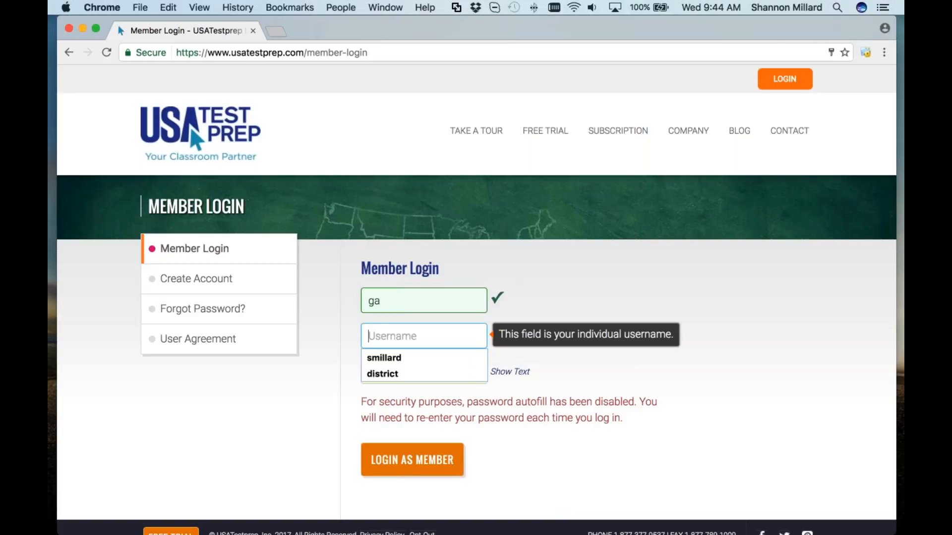
click(381, 301)
key(BackSpace)
key(BackSpace)
text(fl)
key(Tab)
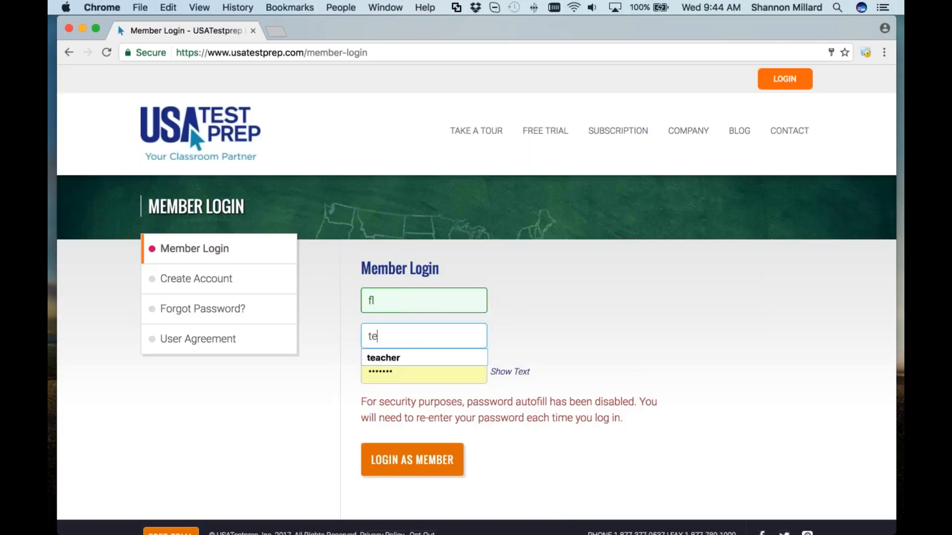
text(teacher)
key(Tab)
text(•••••••)
key(Return)
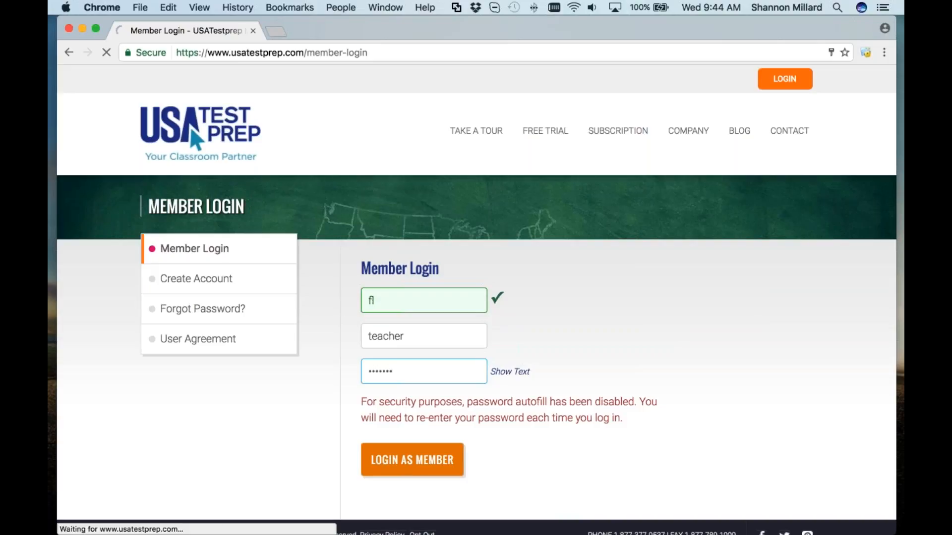
Step: Scroll down the home page to the Classes list of six classes
scroll(389, 325, down, 3)
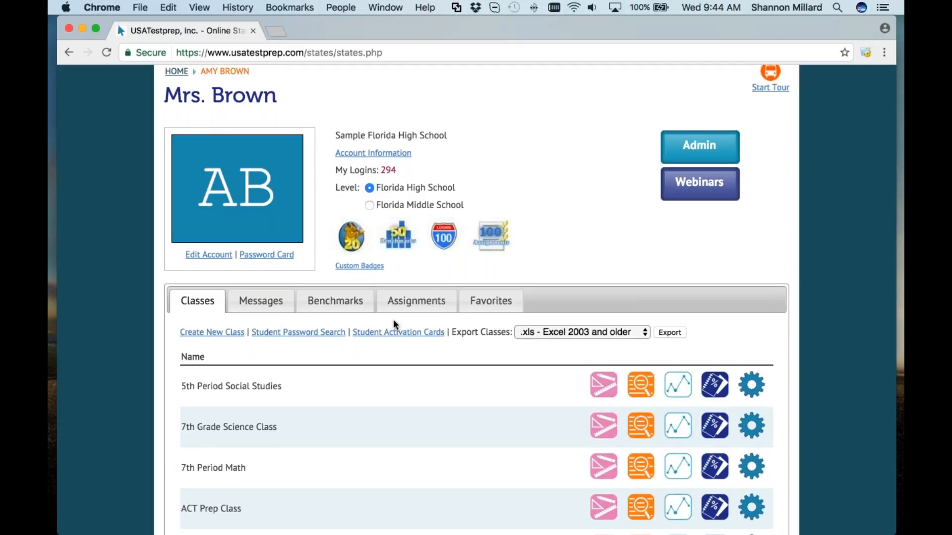
scroll(394, 322, down, 1)
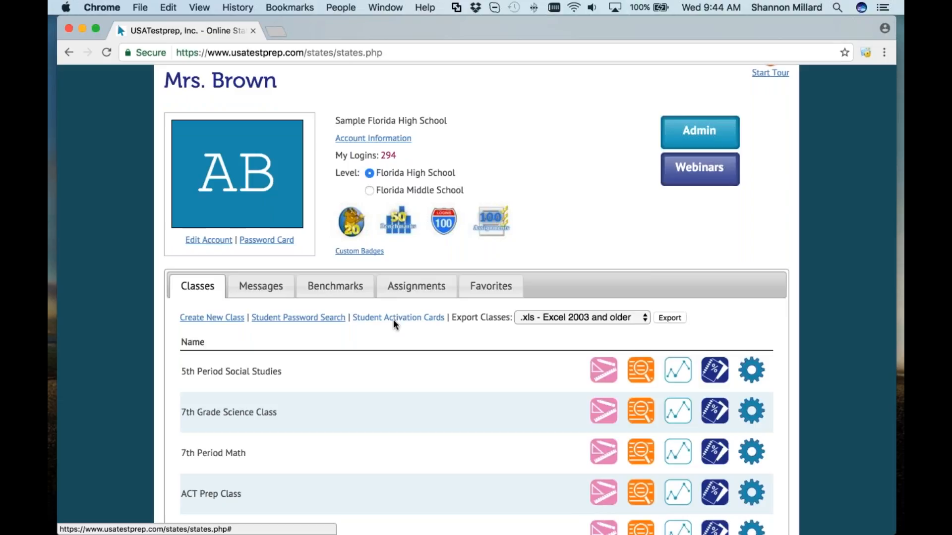
scroll(394, 325, down, 3)
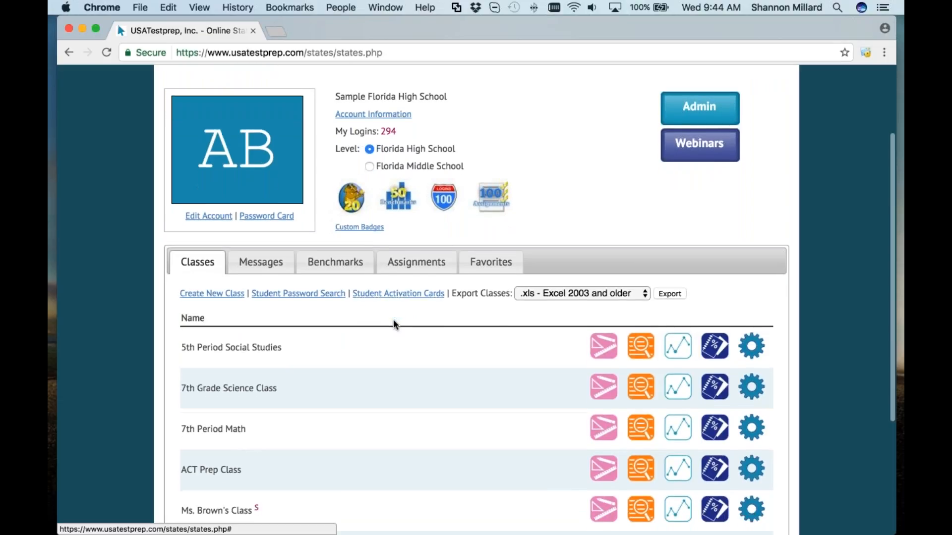
scroll(394, 325, down, 3)
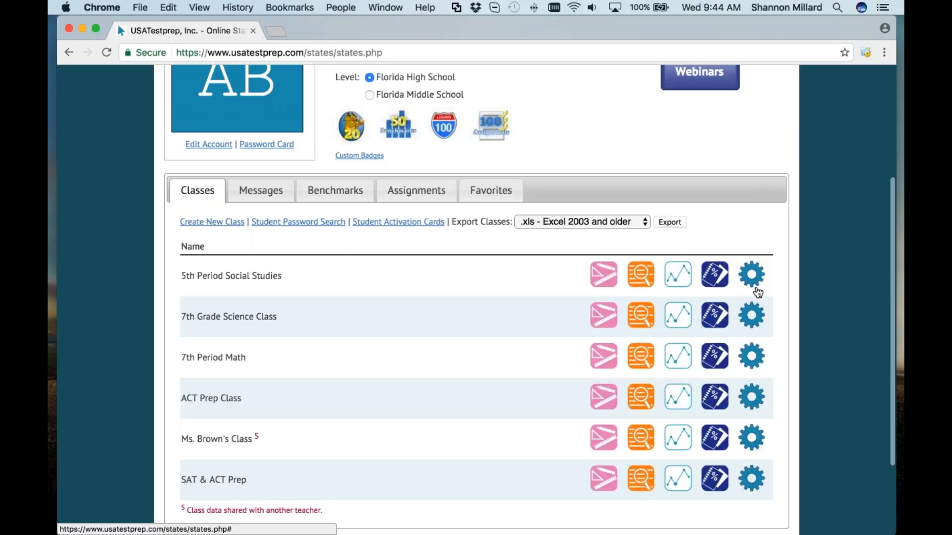
Step: Log in as the first student listed in the 7th Grade Science Class
click(754, 316)
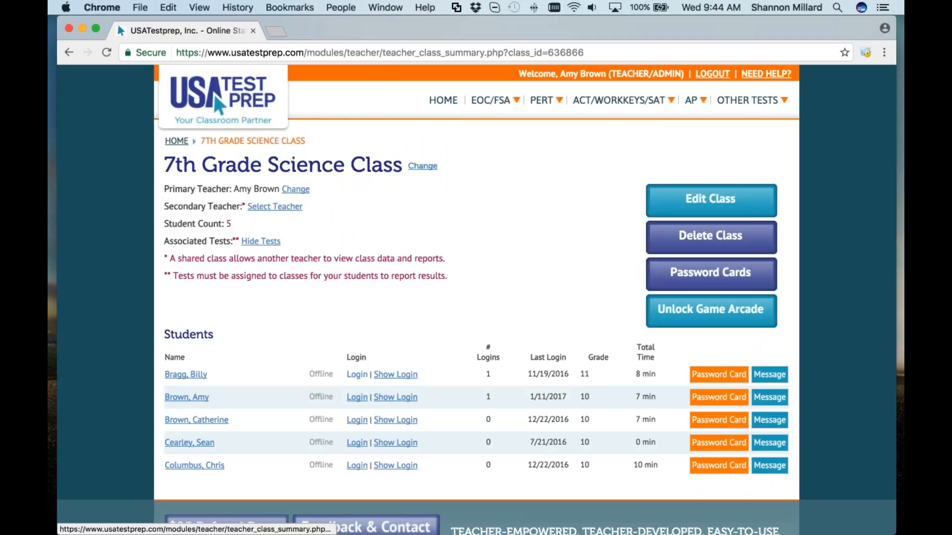
click(357, 375)
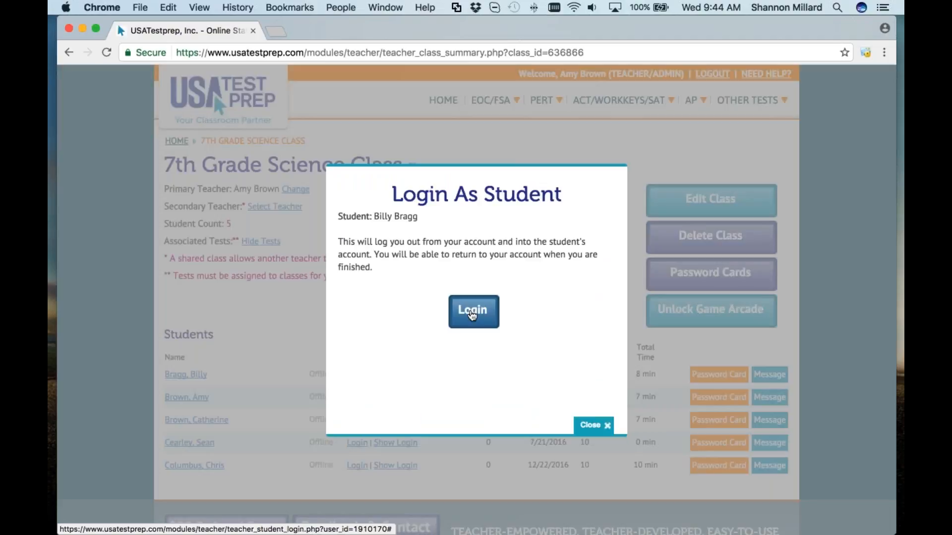
click(472, 312)
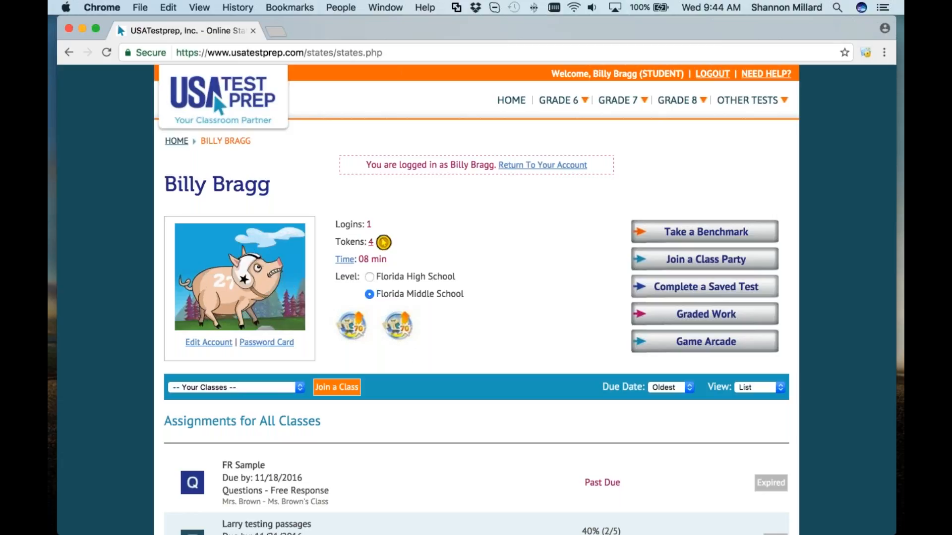
Step: Open the student's Graded Work and read the help on viewing all results
click(719, 321)
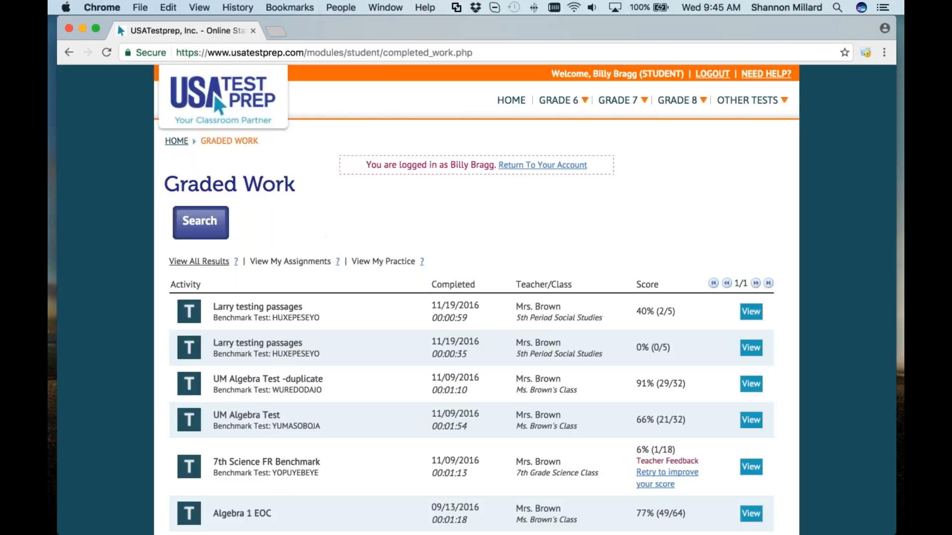
scroll(230, 254, down, 1)
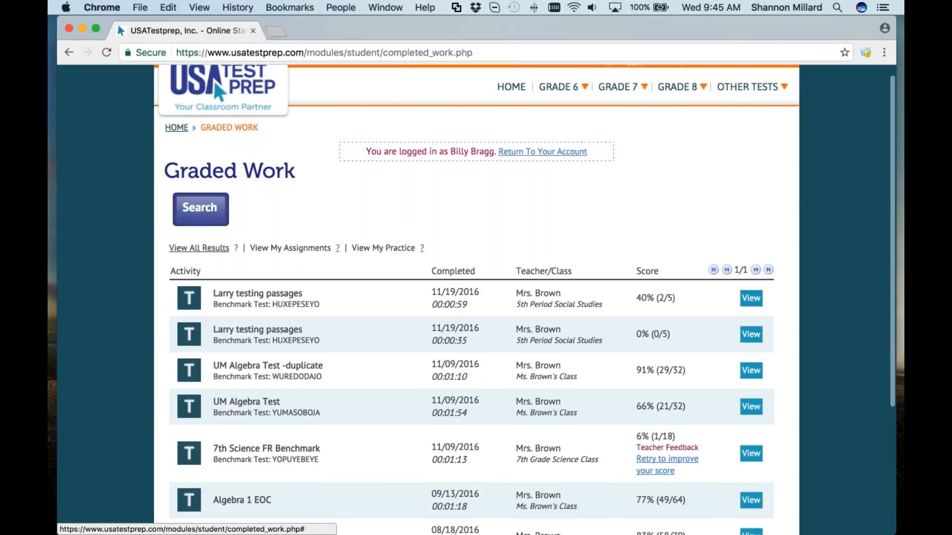
click(235, 248)
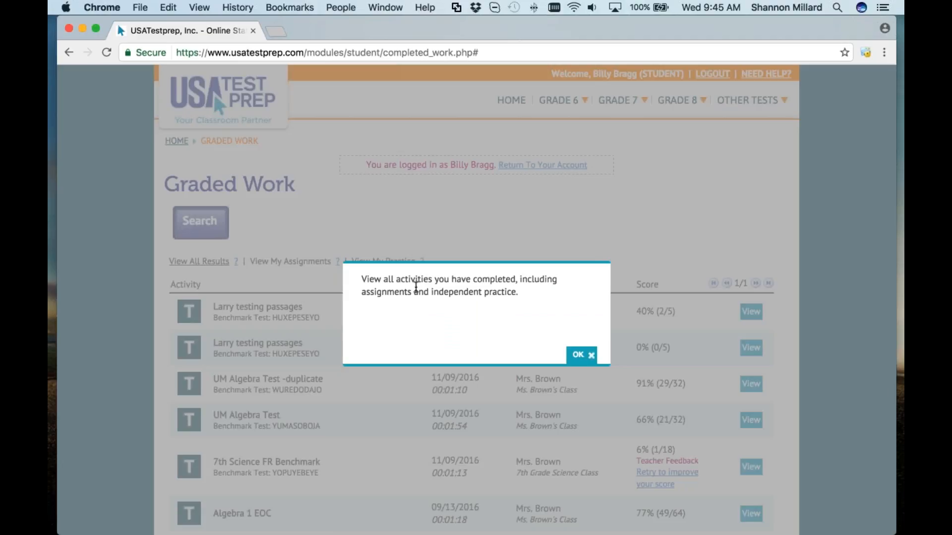
click(582, 355)
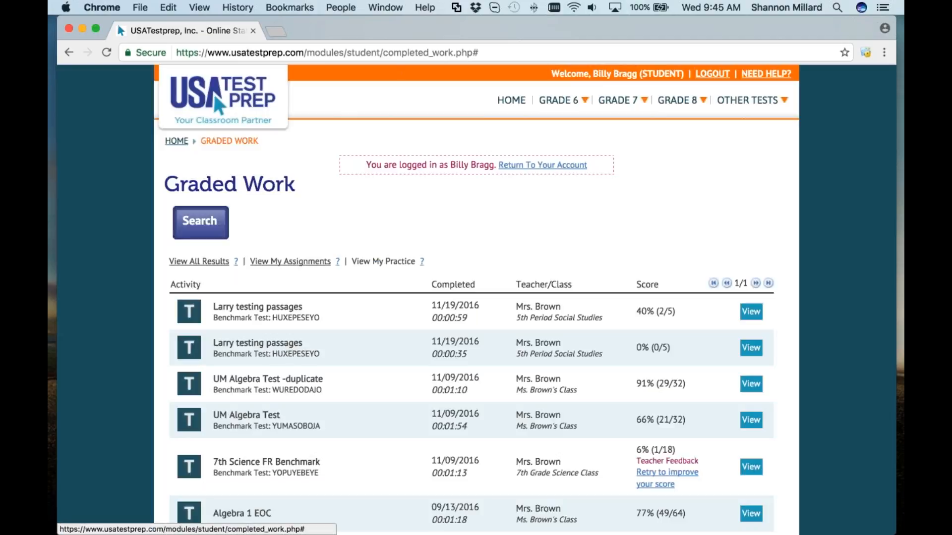
scroll(297, 275, down, 1)
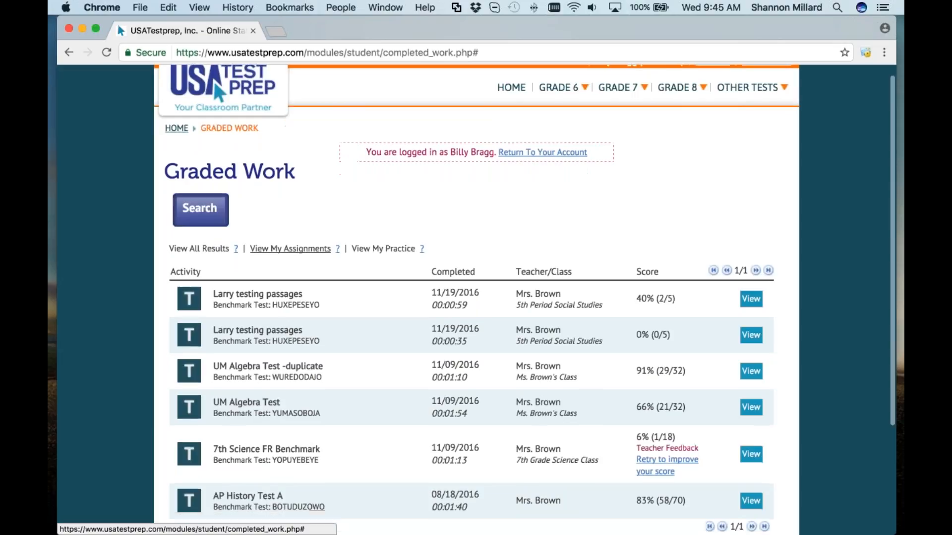
scroll(476, 298, down, 5)
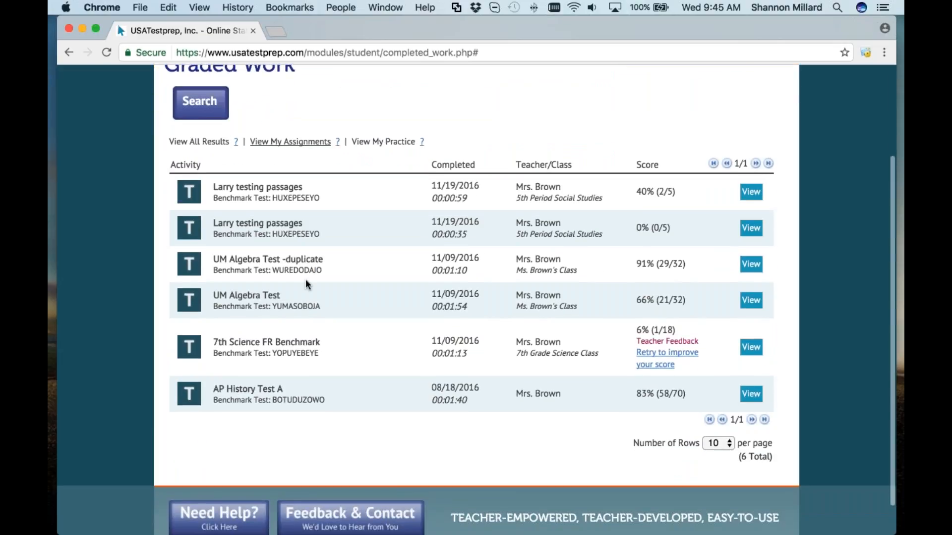
Step: Filter results to practice only, then assignments only, and return to the teacher account
click(383, 141)
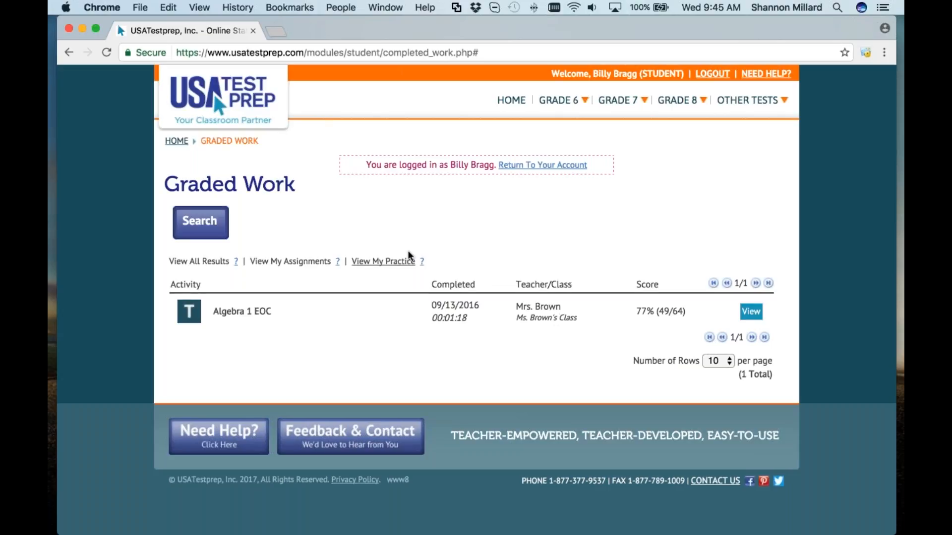
click(290, 262)
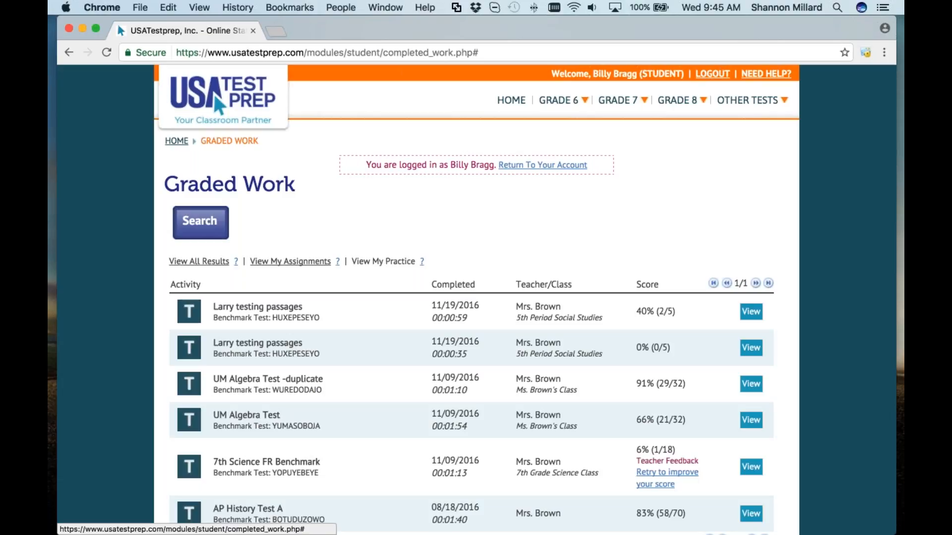
scroll(290, 262, down, 1)
scroll(476, 298, down, 2)
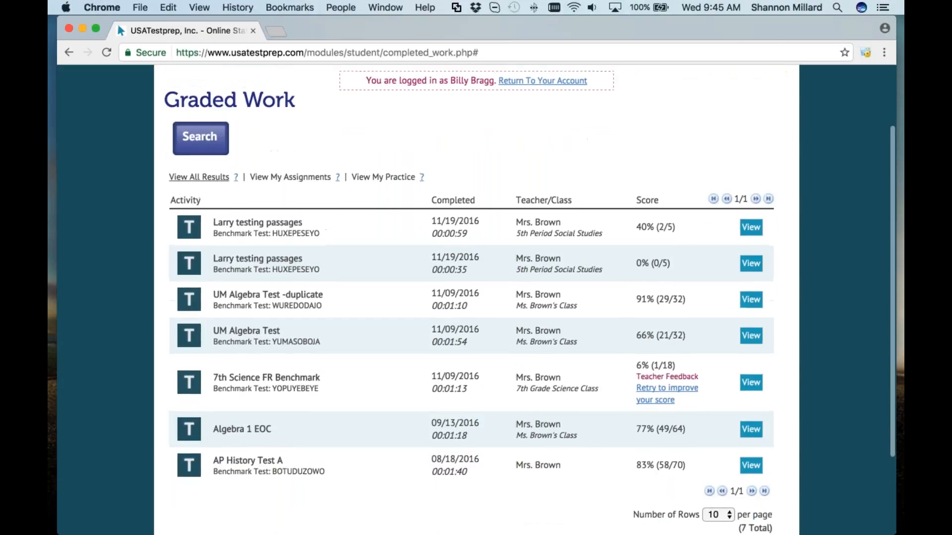
scroll(476, 297, up, 3)
click(543, 165)
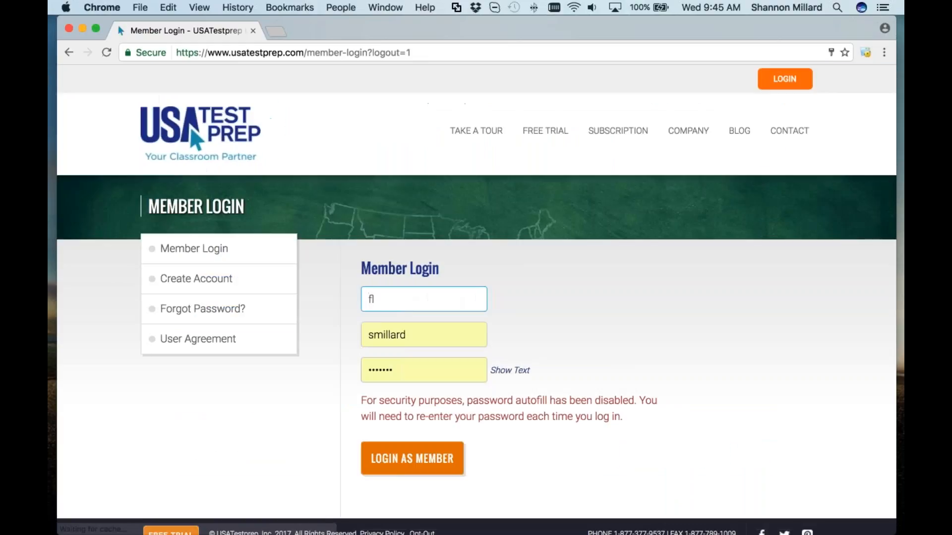
Step: Log in with the Georgia school's teacher account credentials
key(BackSpace)
key(BackSpace)
text(ga)
key(Tab)
text(teacher)
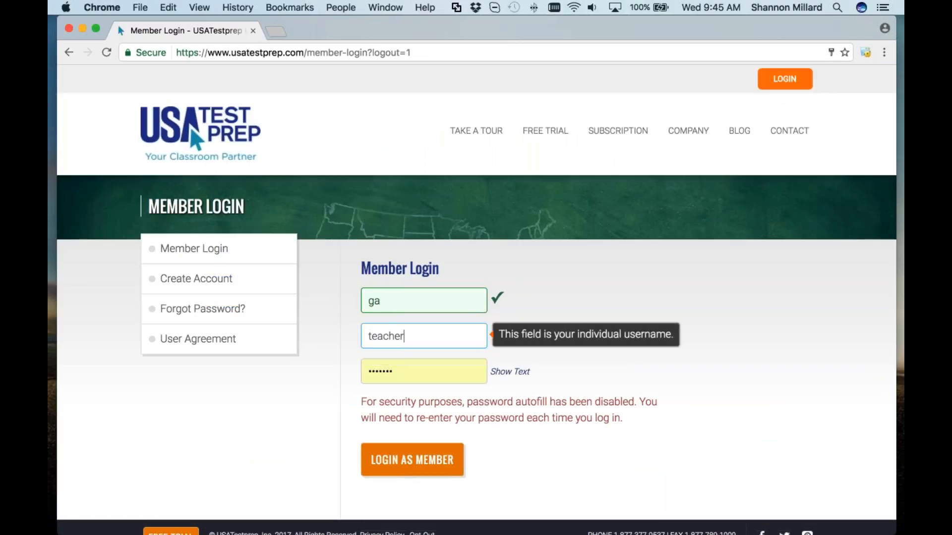
key(Tab)
text(pass1)
key(Return)
Step: Log in as a 7th Period ELA student and open their Graded Work
scroll(415, 303, down, 10)
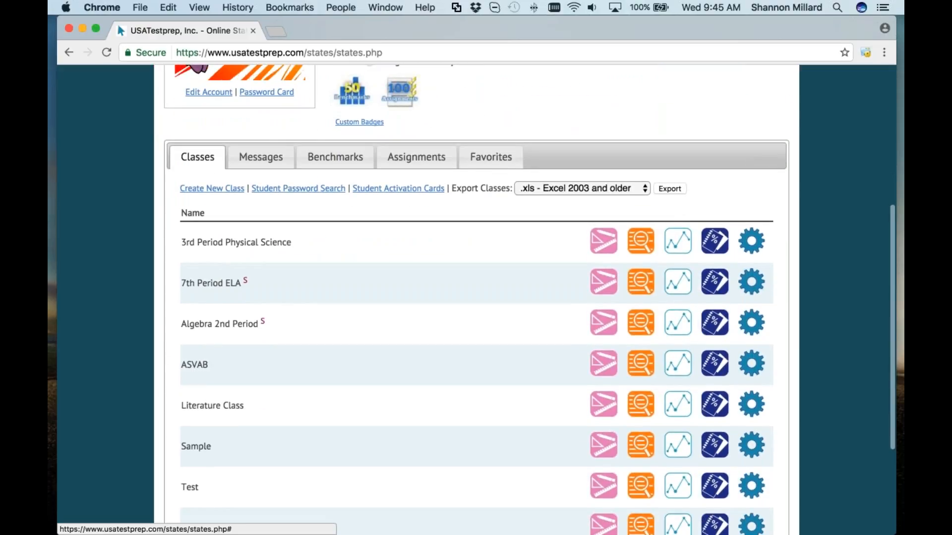
click(378, 346)
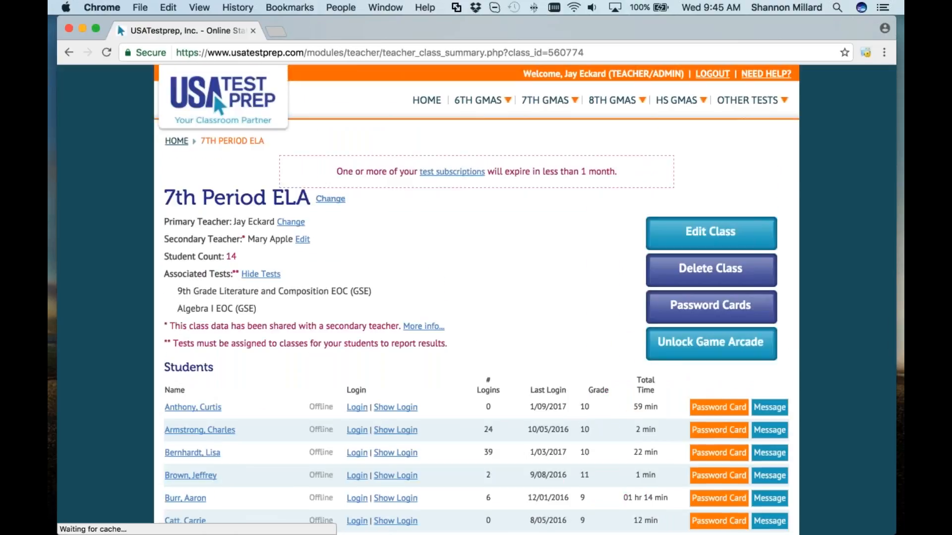
scroll(378, 347, down, 8)
click(357, 475)
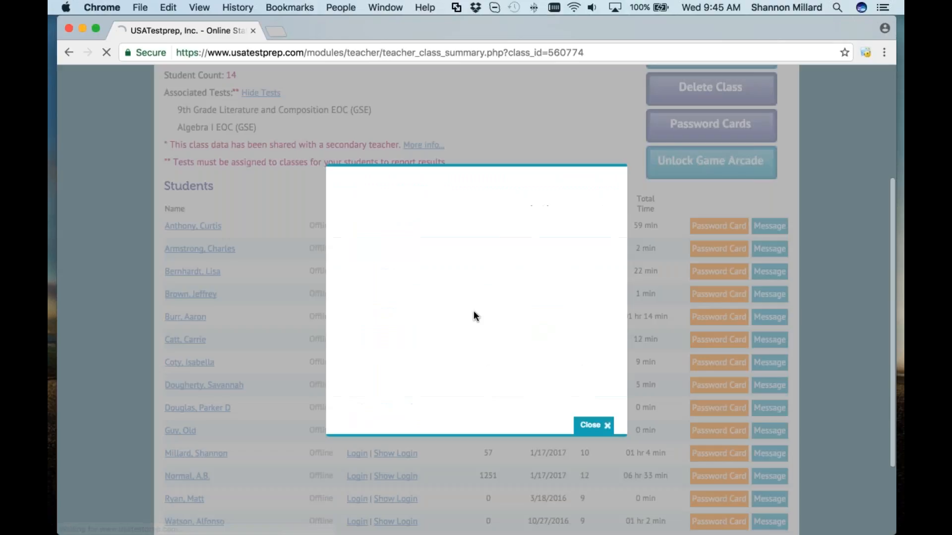
click(474, 313)
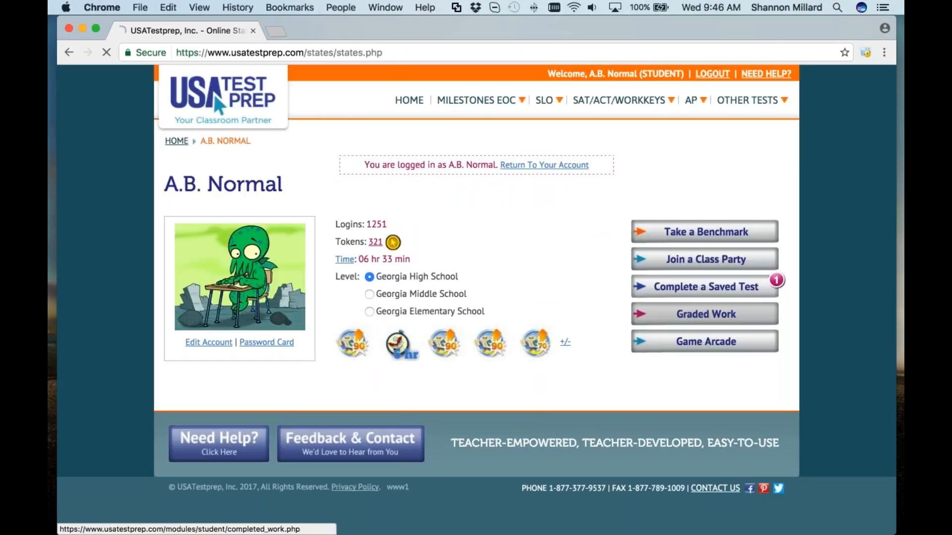
click(700, 315)
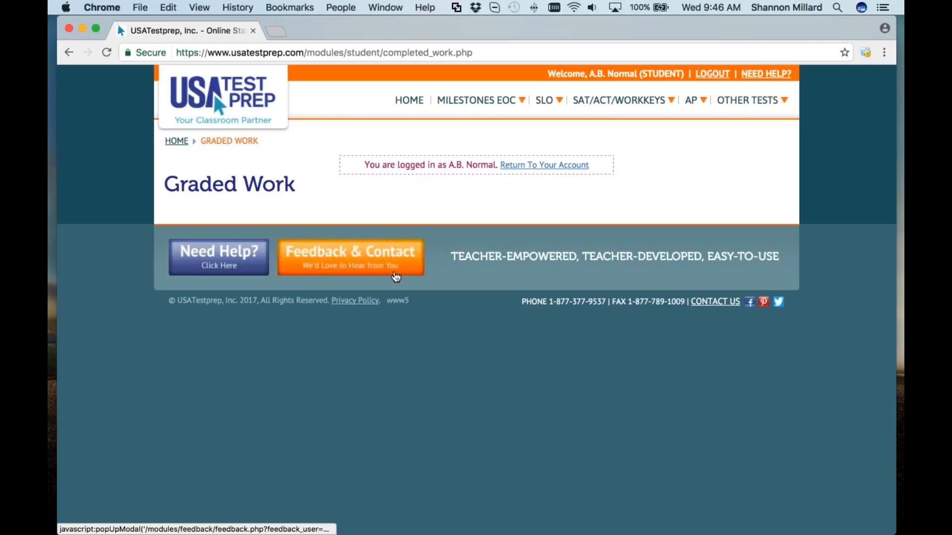
Step: Show only assignment results and expand the DD Practice group to review it
scroll(323, 122, down, 5)
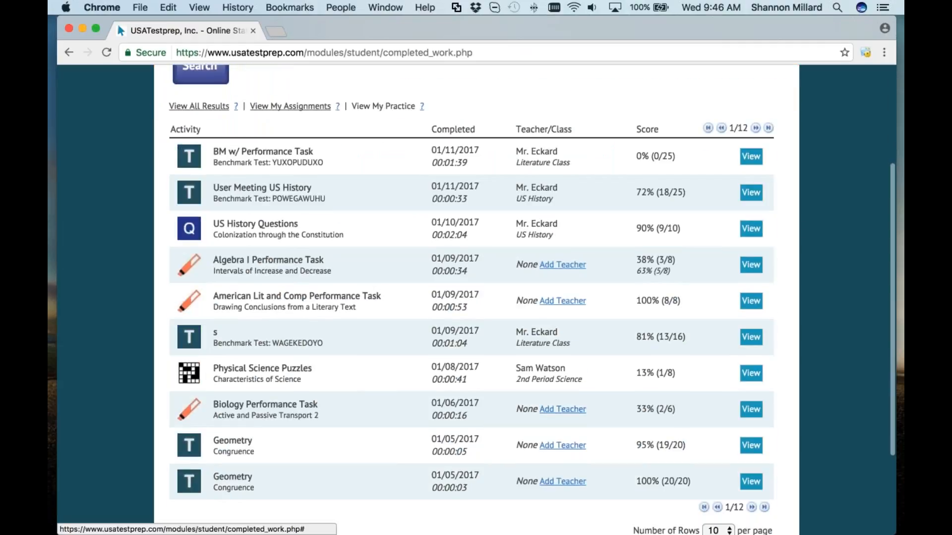
click(297, 109)
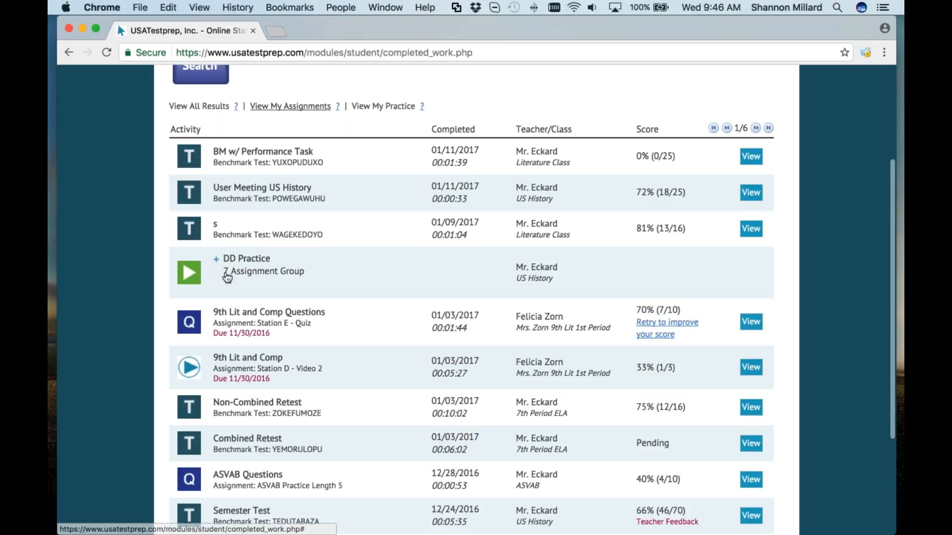
click(216, 260)
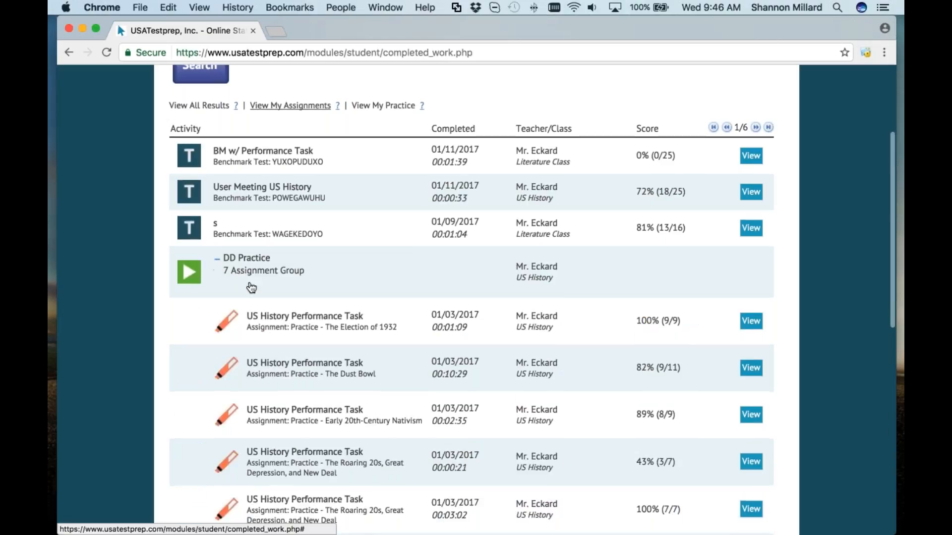
scroll(248, 285, down, 3)
scroll(320, 185, down, 1)
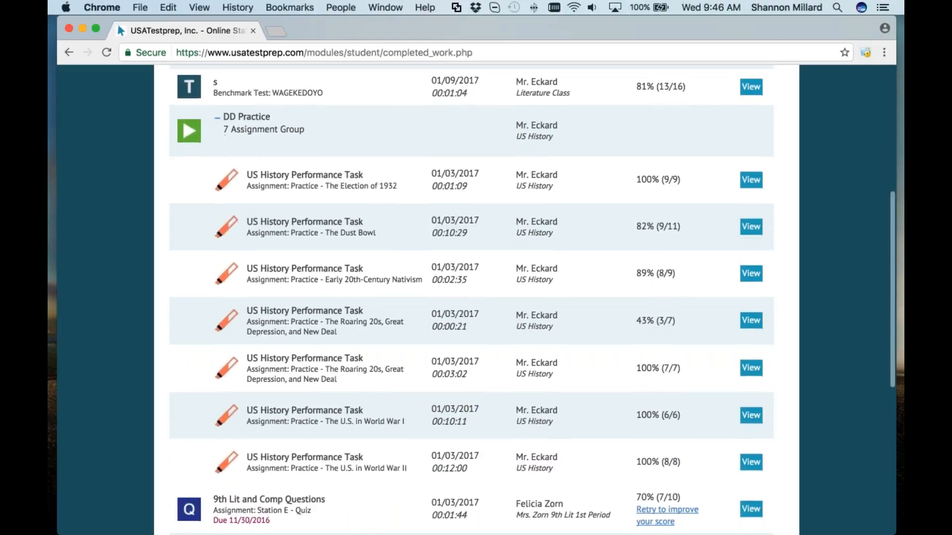
scroll(472, 299, down, 1)
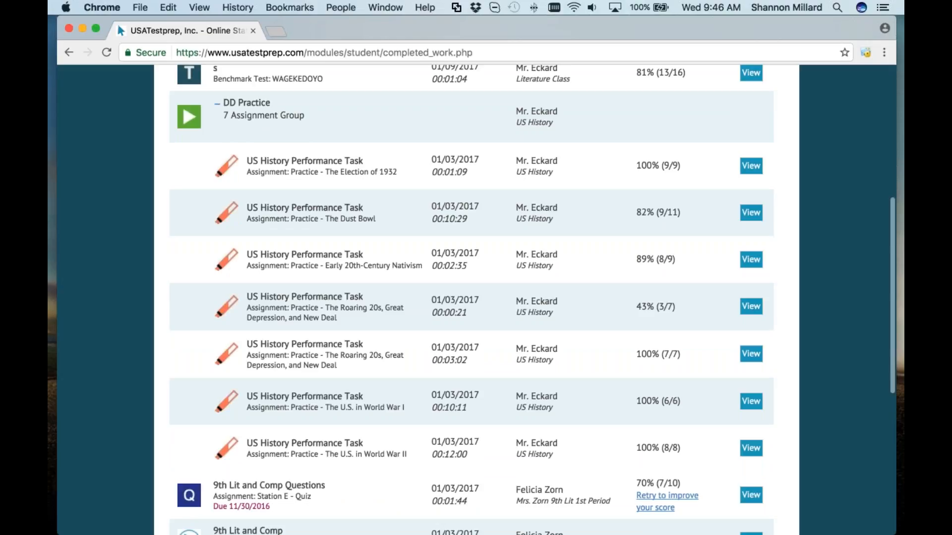
scroll(472, 299, down, 1)
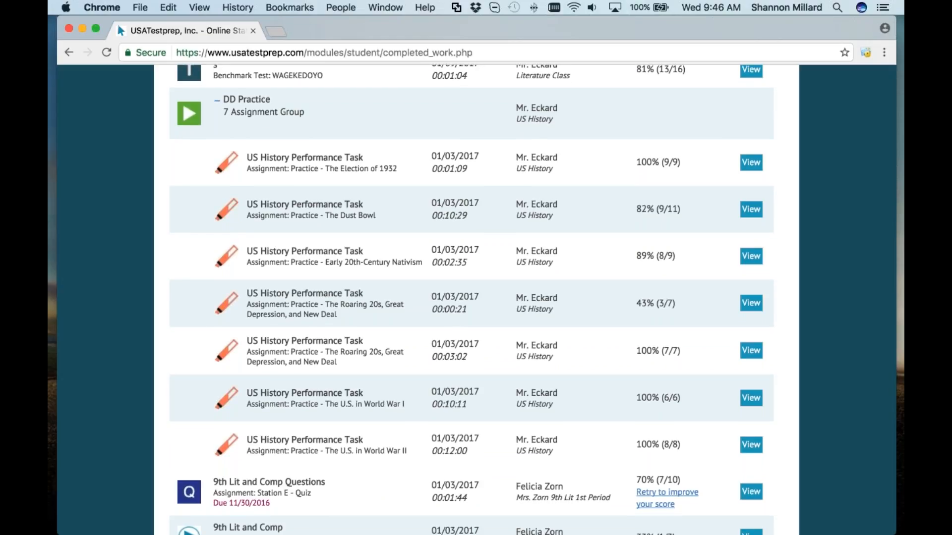
scroll(472, 299, down, 3)
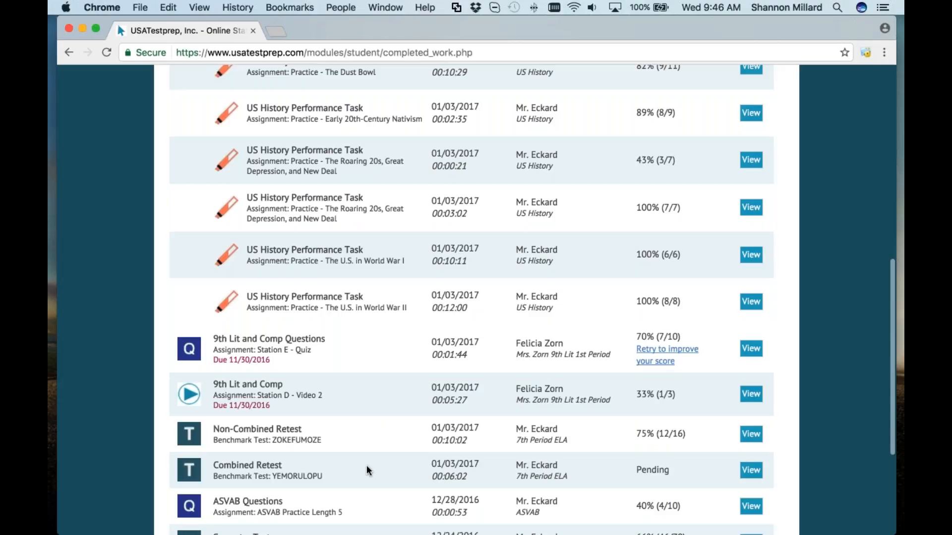
scroll(471, 300, up, 3)
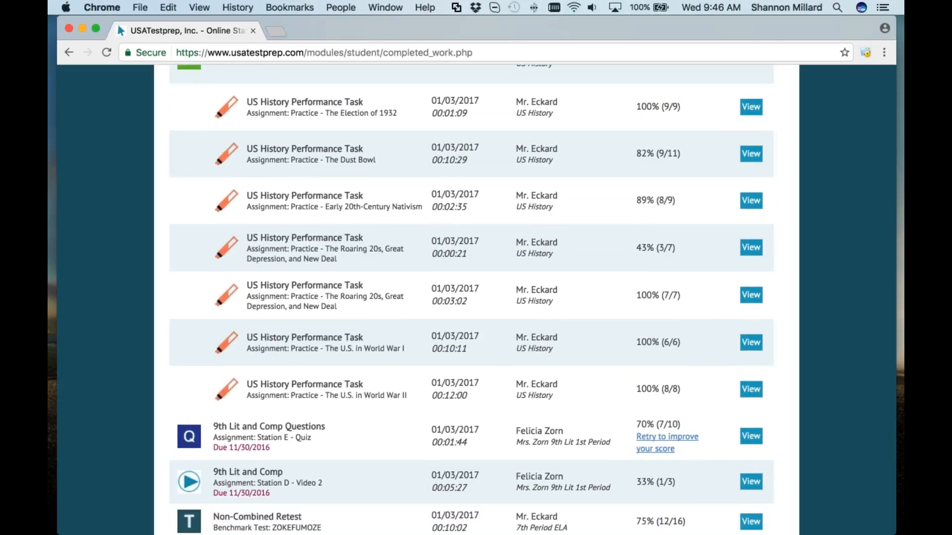
scroll(471, 300, up, 3)
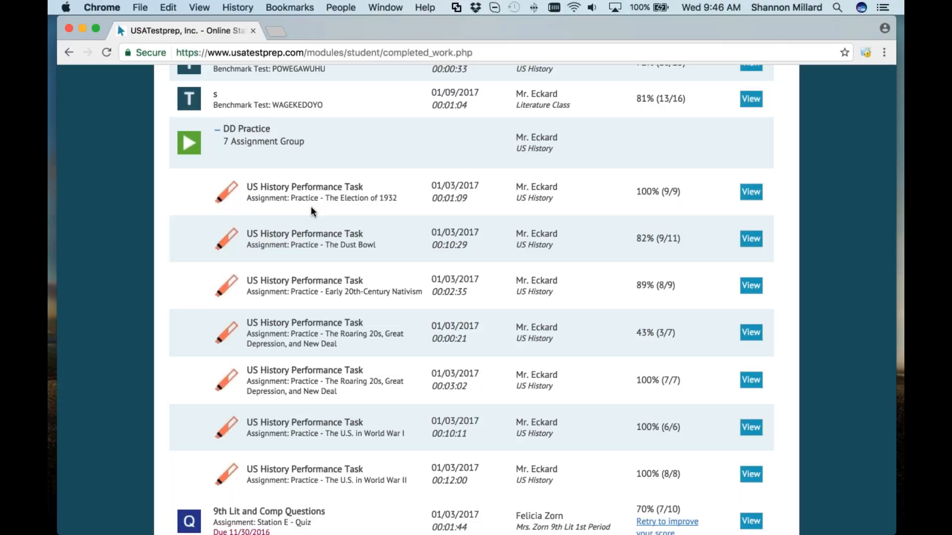
scroll(311, 206, up, 10)
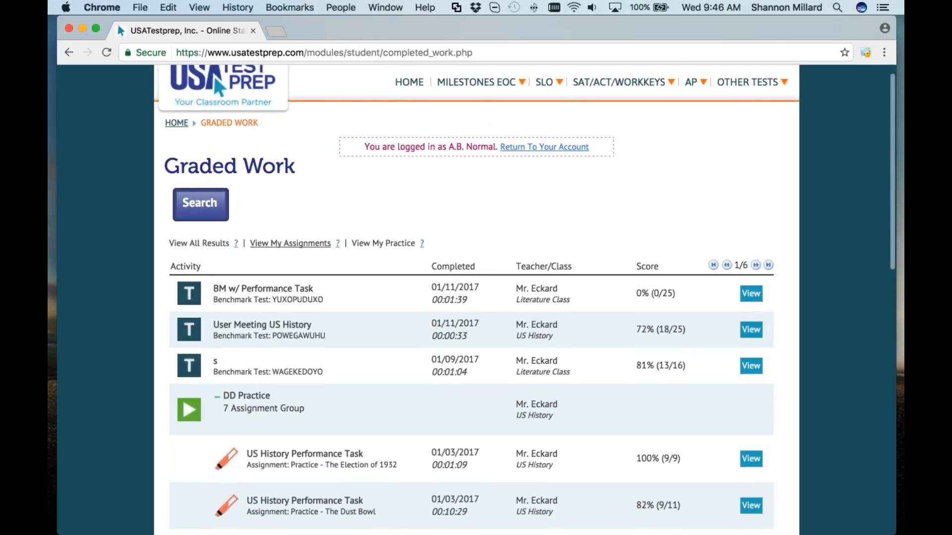
scroll(476, 297, down, 1)
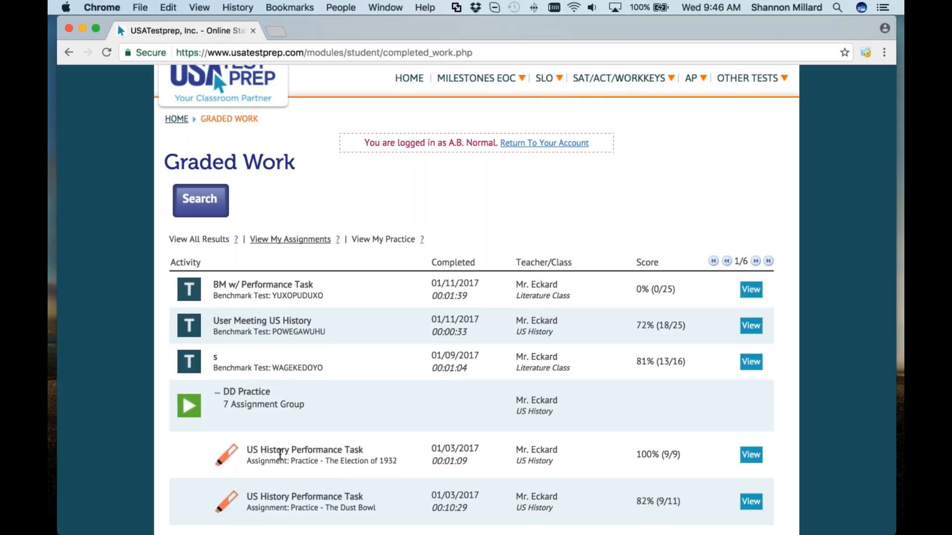
Step: Collapse DD Practice, then expand and collapse the Jay's Group Test Cheat group
click(217, 393)
scroll(237, 419, down, 5)
scroll(237, 419, down, 3)
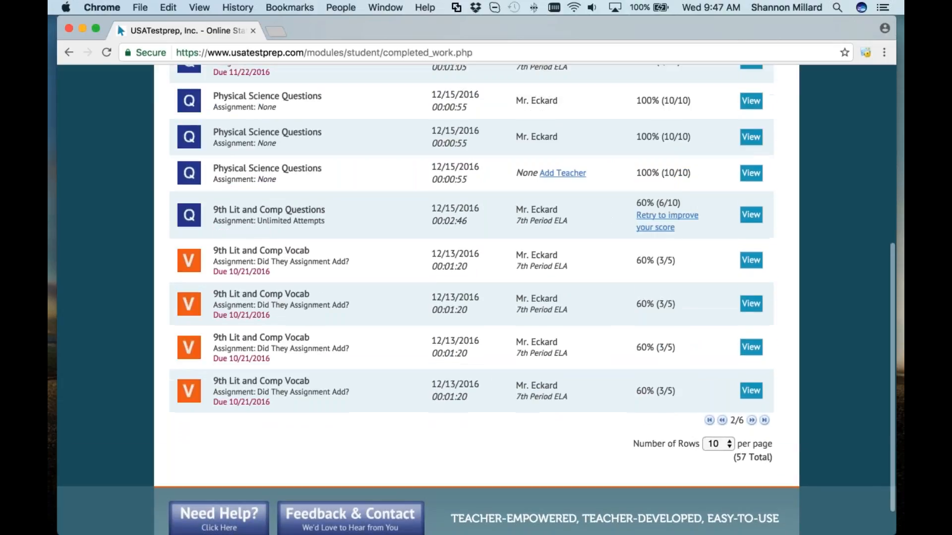
scroll(370, 322, up, 5)
scroll(370, 322, down, 1)
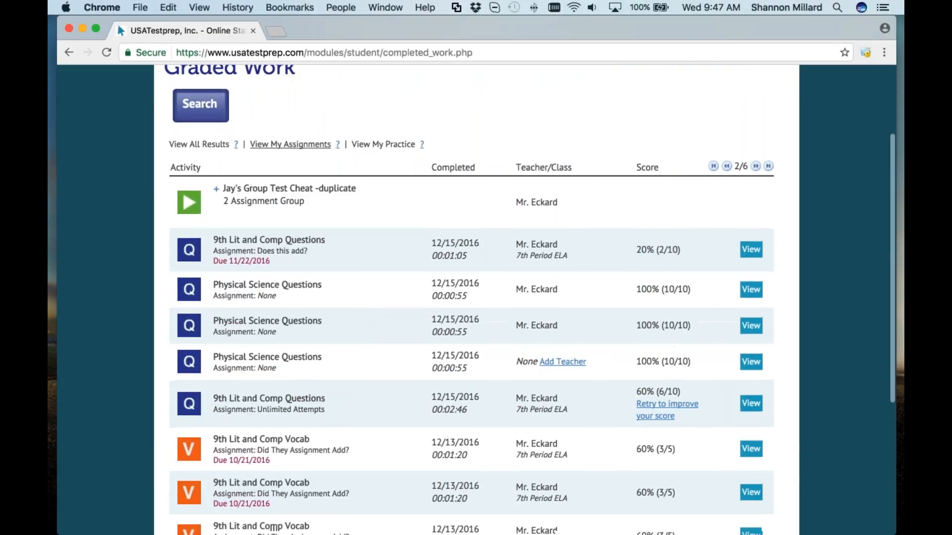
click(218, 191)
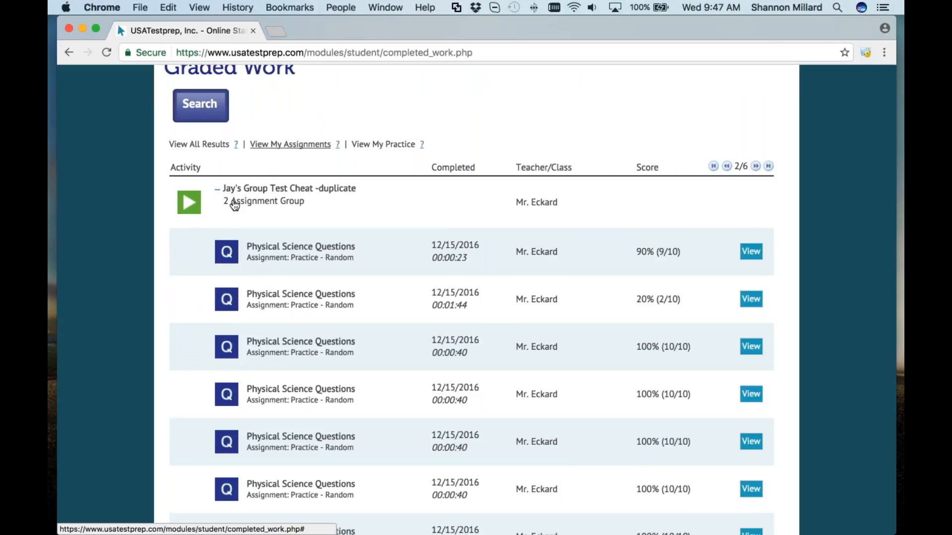
click(220, 193)
Step: Return to the teacher account and go to the Benchmarks list
scroll(223, 198, up, 3)
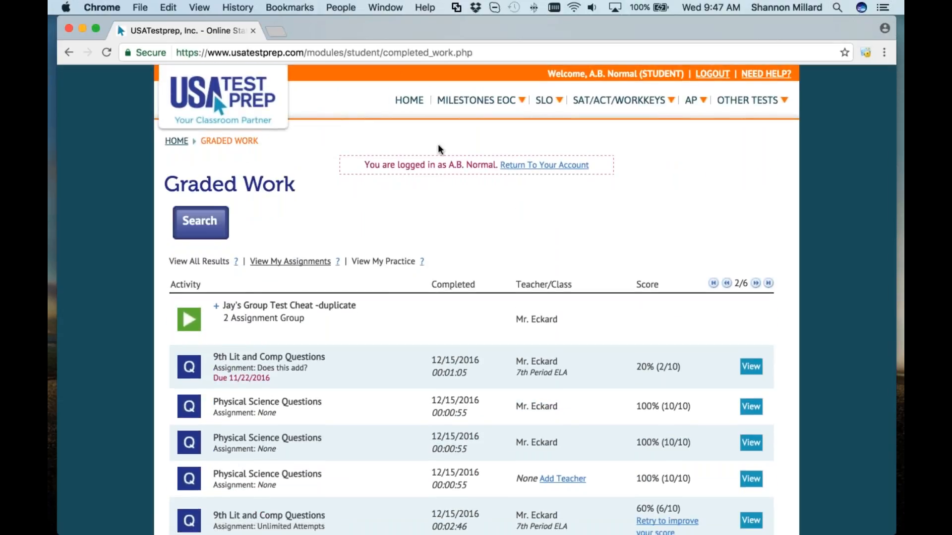
click(558, 166)
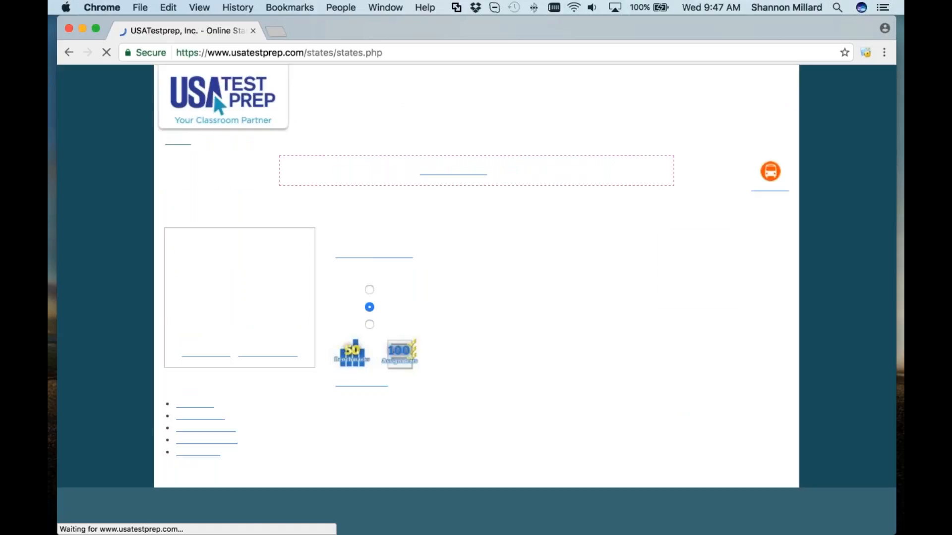
scroll(492, 391, down, 5)
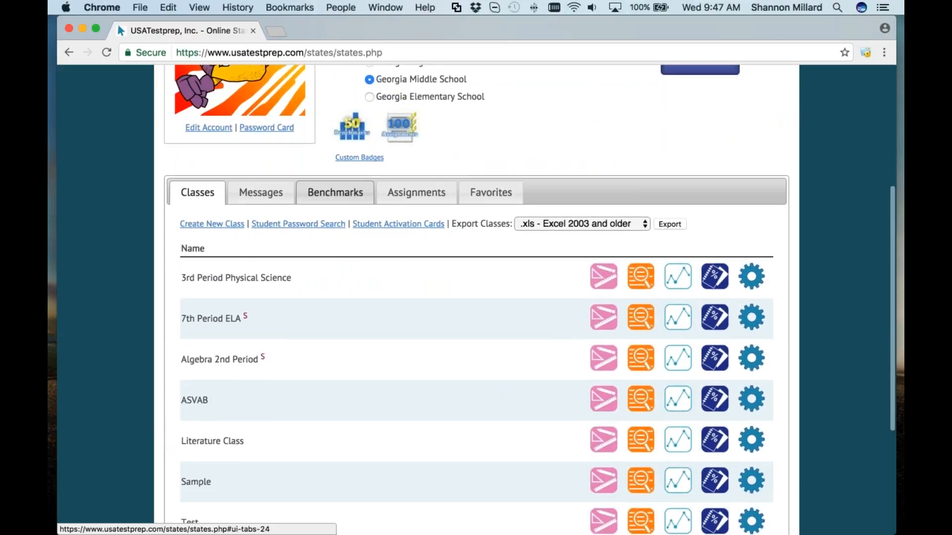
click(335, 192)
Step: Create a benchmark named 'Benchmark #4' on the Algebra I test
click(223, 226)
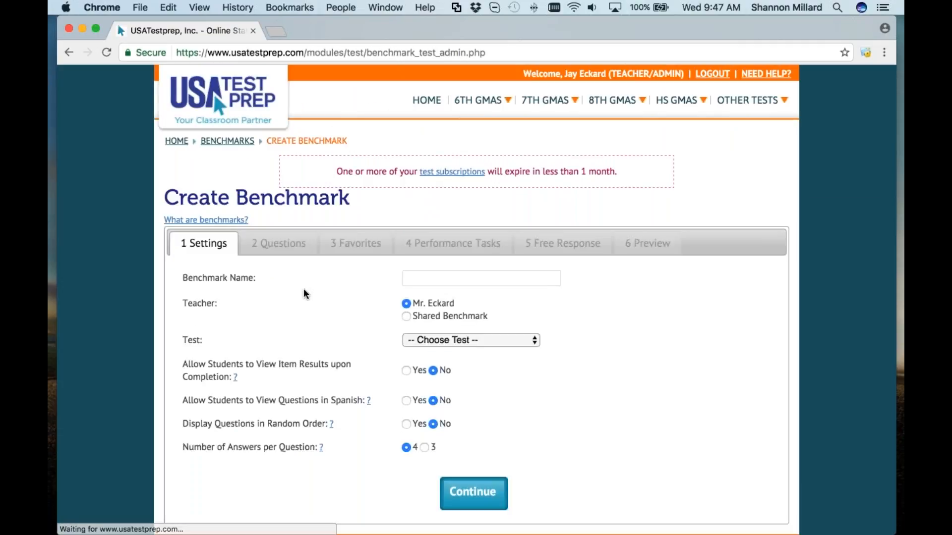
scroll(422, 229, down, 3)
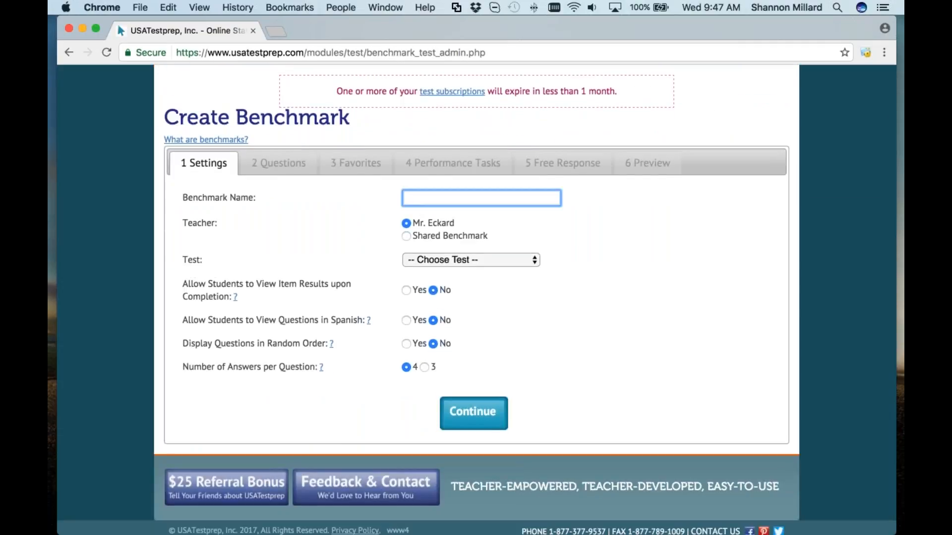
text(Benchmark #4)
key(Tab)
click(495, 258)
click(477, 299)
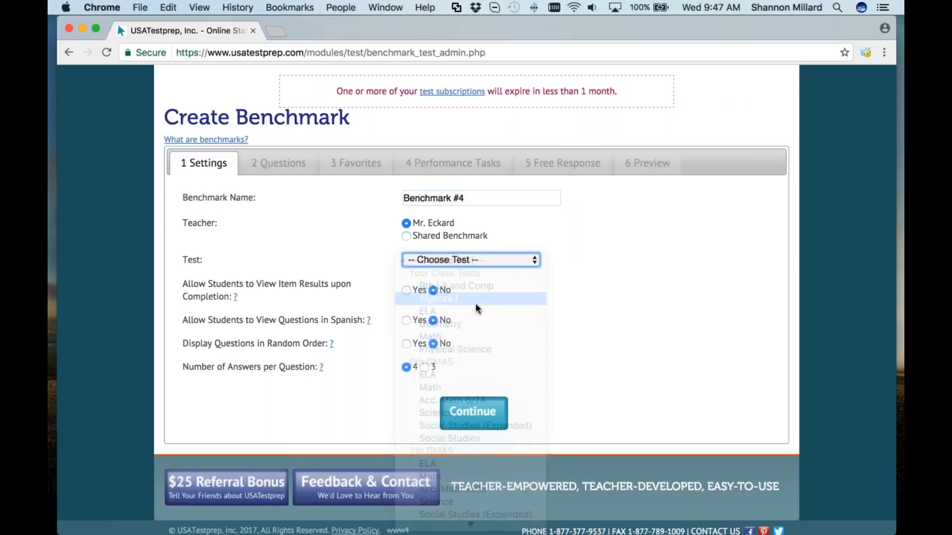
click(473, 413)
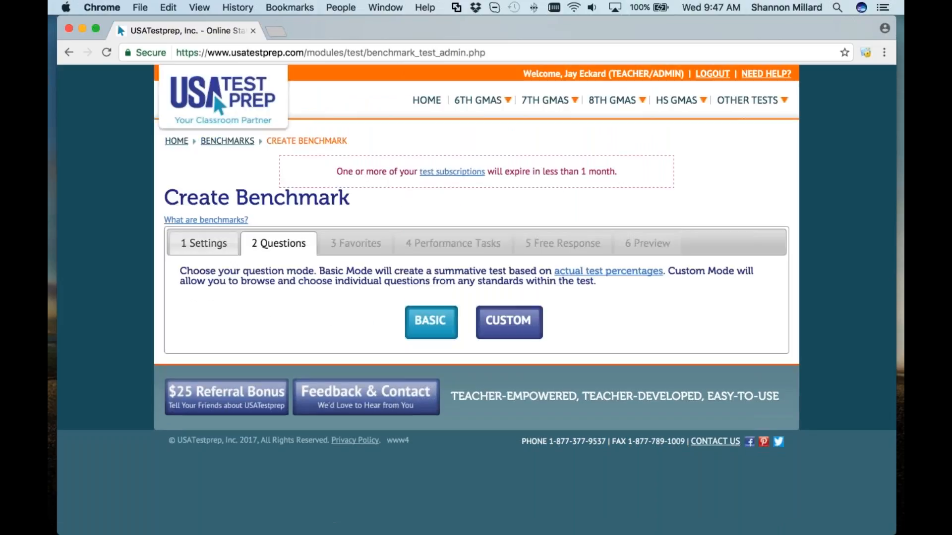
Step: Use Custom questions from the Interpreting Functions domain, showing Understand Functions
click(507, 327)
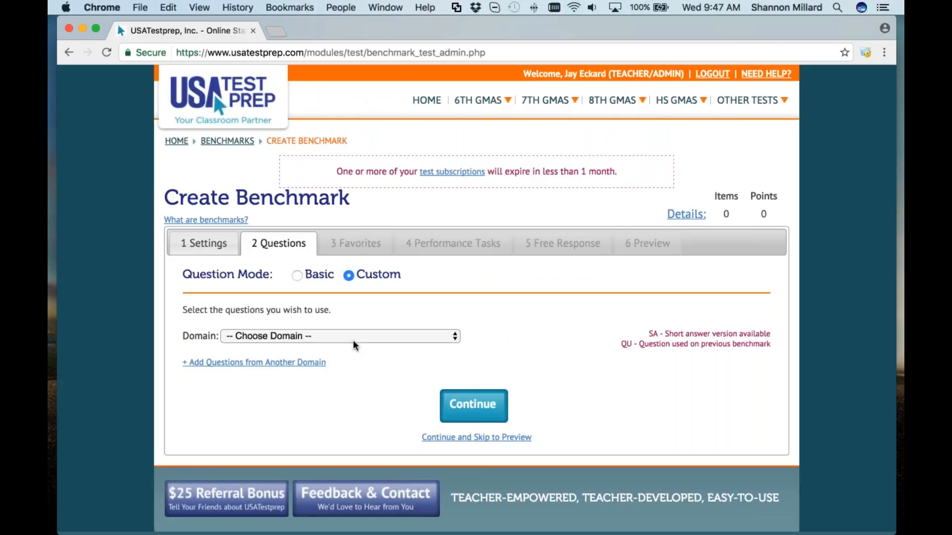
click(353, 339)
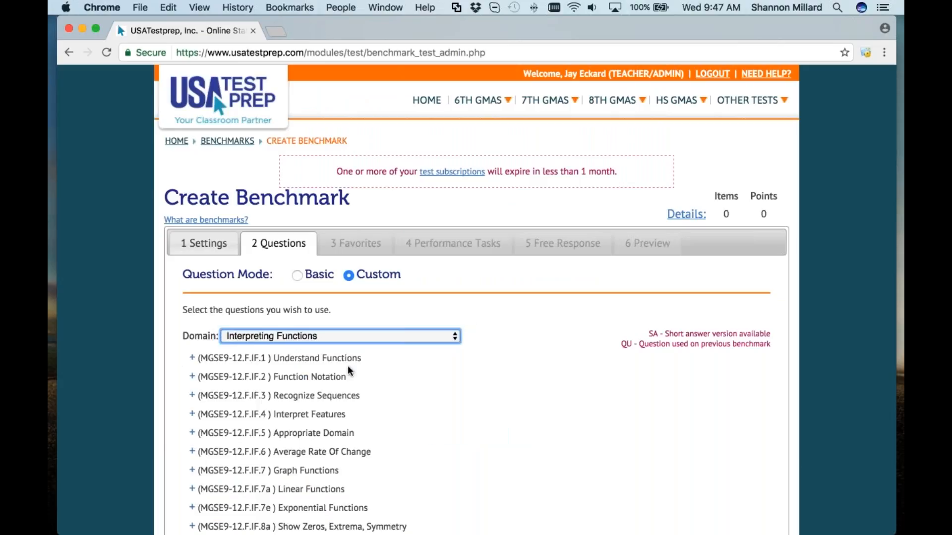
click(193, 359)
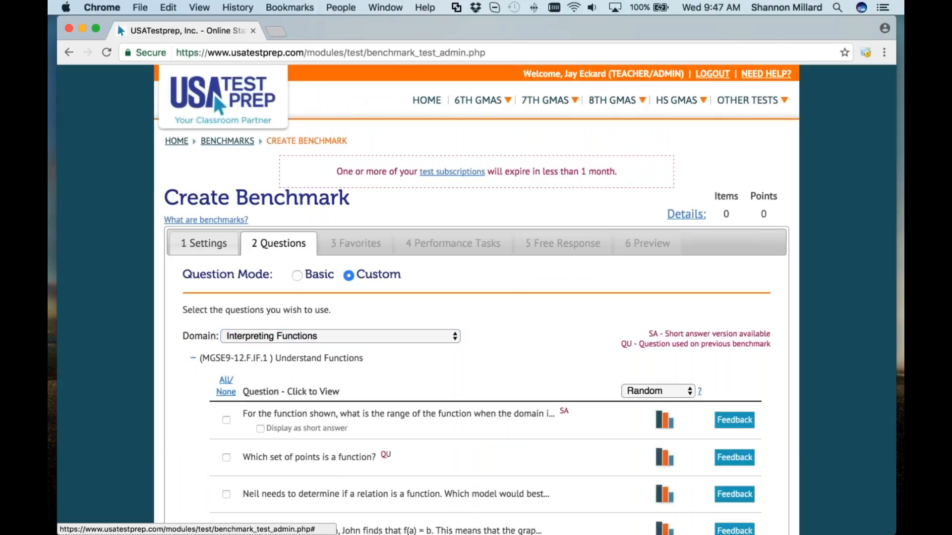
scroll(476, 297, down, 5)
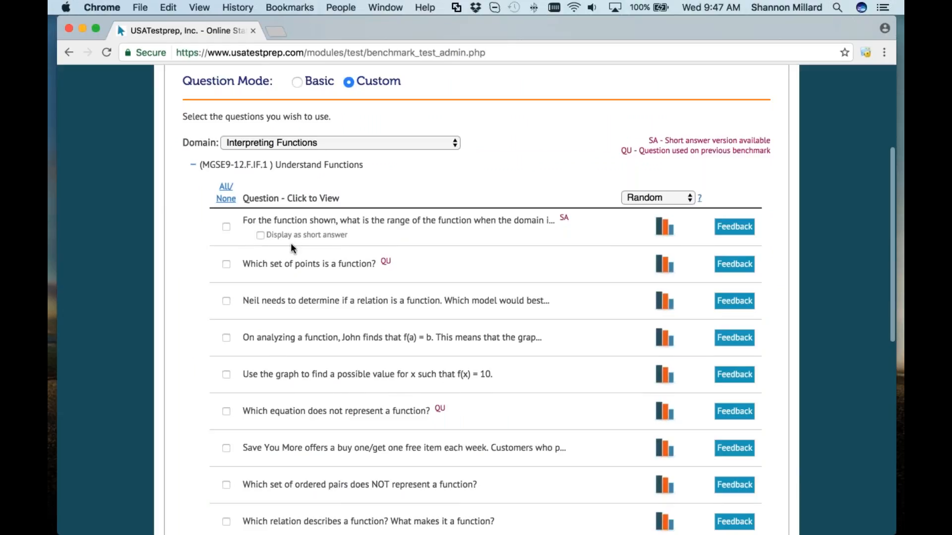
scroll(426, 249, up, 1)
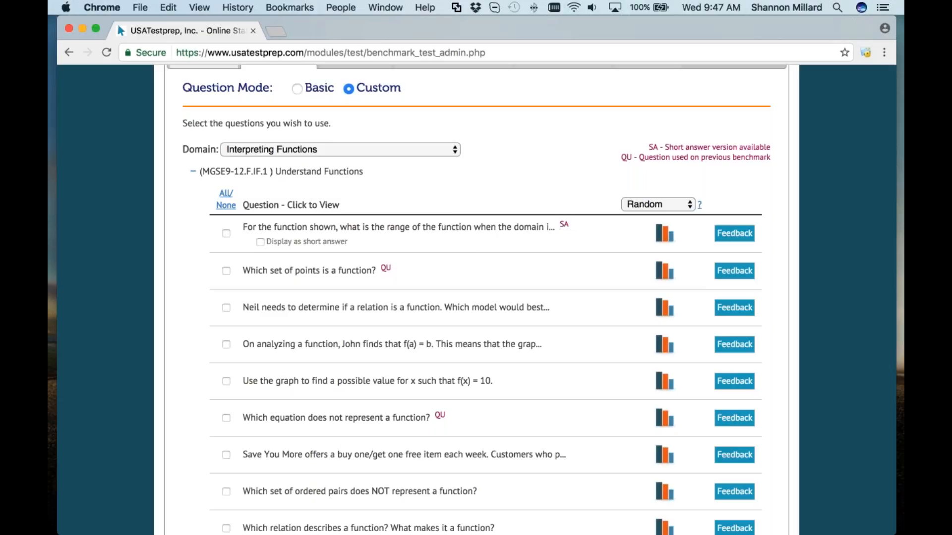
Step: Add the first range-of-function question as short answer and sort questions by Short Answer
click(226, 234)
click(226, 233)
click(260, 242)
click(645, 204)
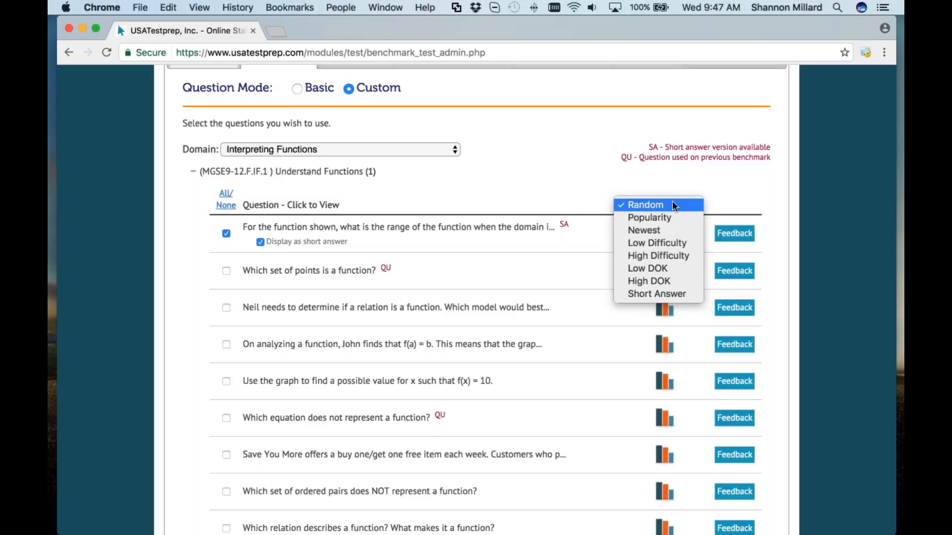
click(660, 293)
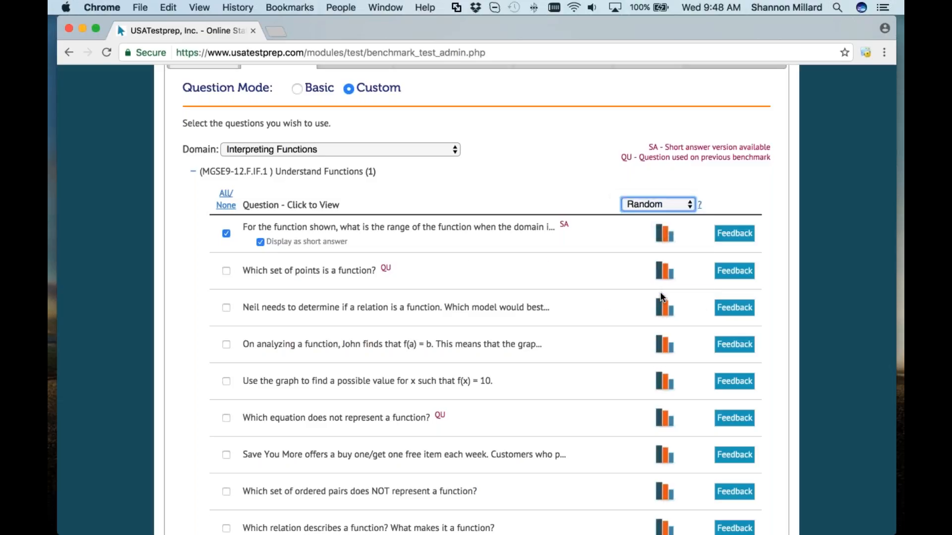
scroll(446, 342, down, 3)
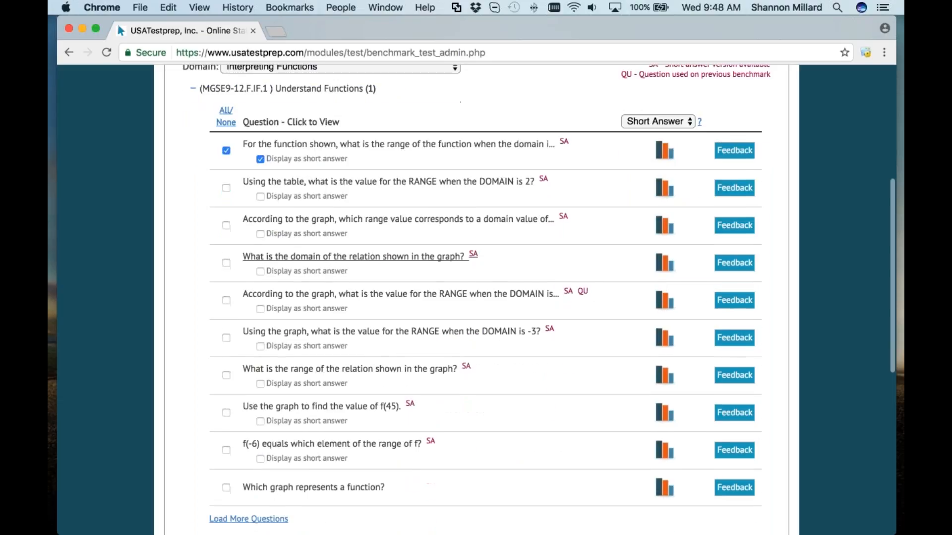
Step: Add six more Understand Functions questions, mostly as short answer, for 7 total, skipping Favorites
click(260, 183)
click(260, 221)
click(260, 259)
click(260, 258)
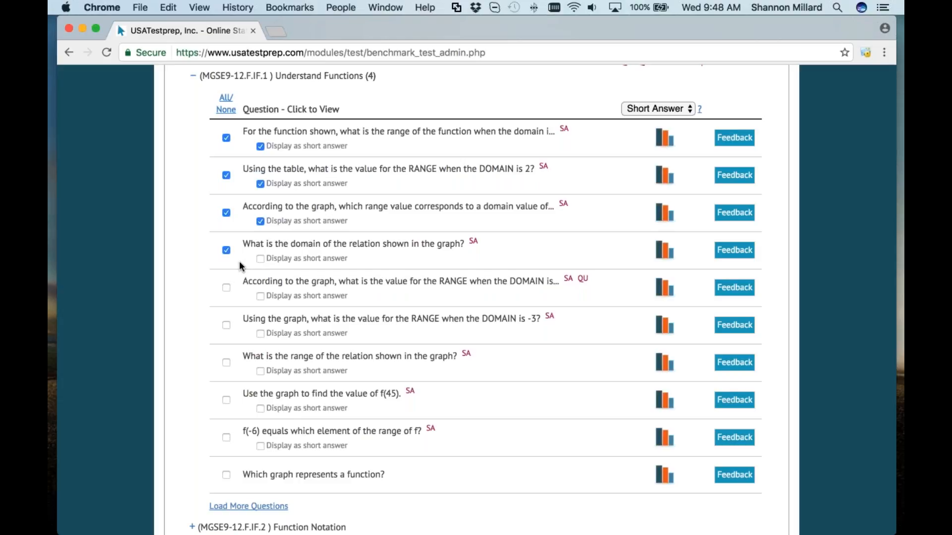
click(226, 288)
click(261, 371)
click(260, 408)
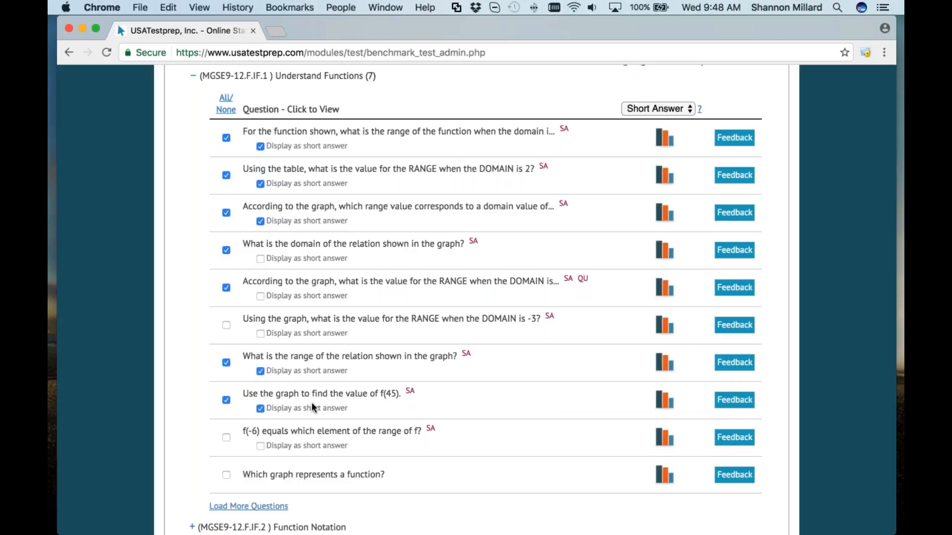
scroll(441, 431, down, 2)
scroll(468, 441, down, 10)
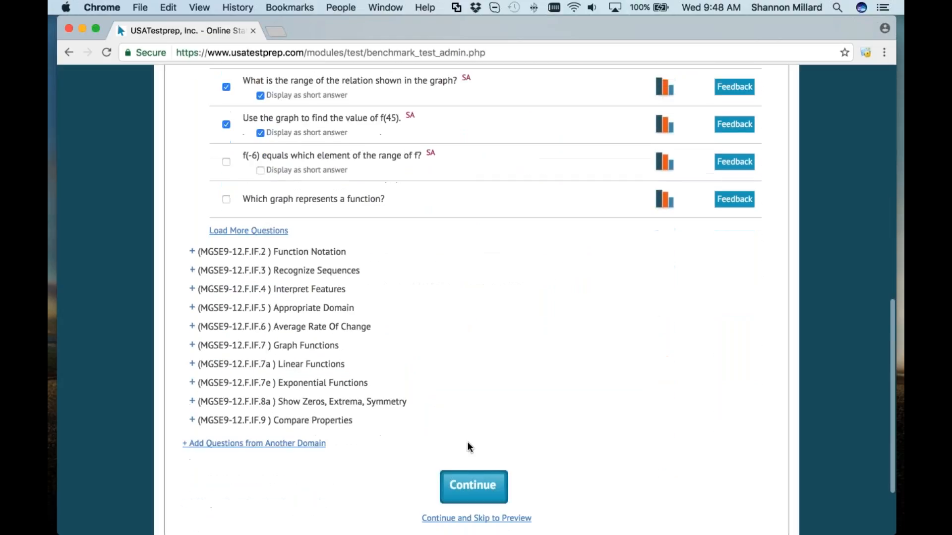
click(468, 436)
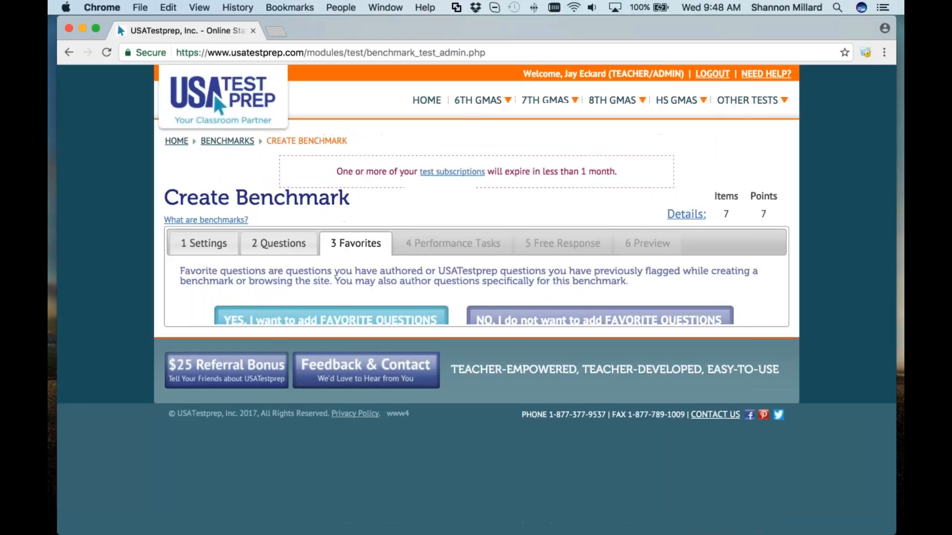
click(599, 321)
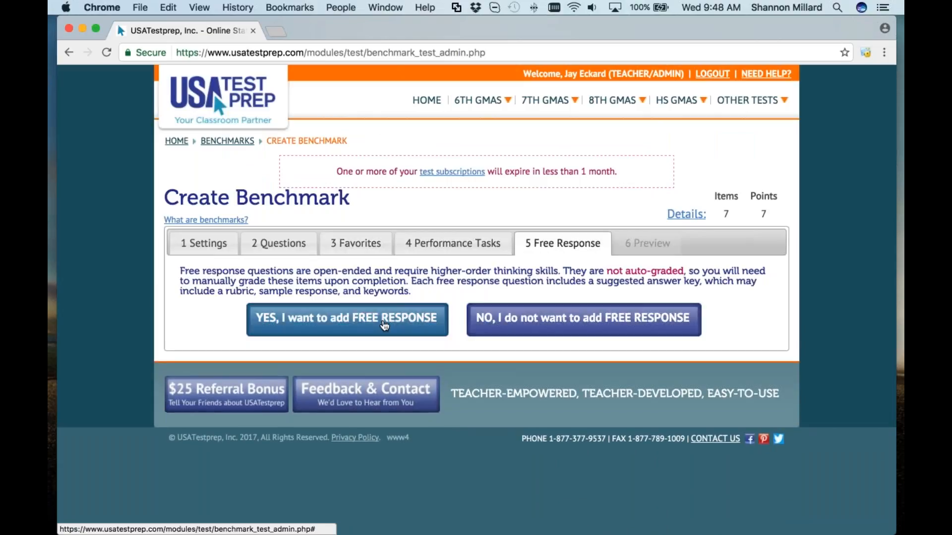
Step: Add the Polynomial Arithmetic simplification question from Arithmetic with Polynomials as free response
click(384, 325)
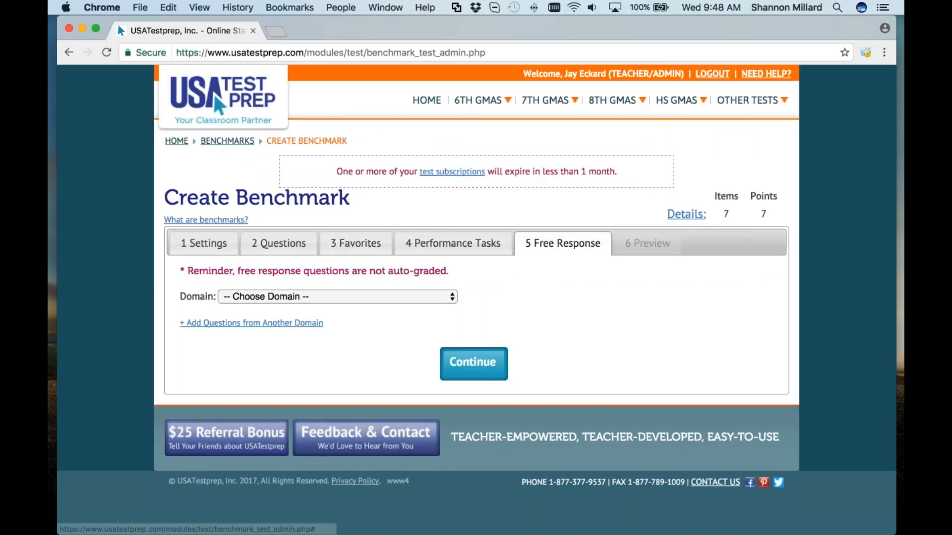
click(308, 297)
click(305, 310)
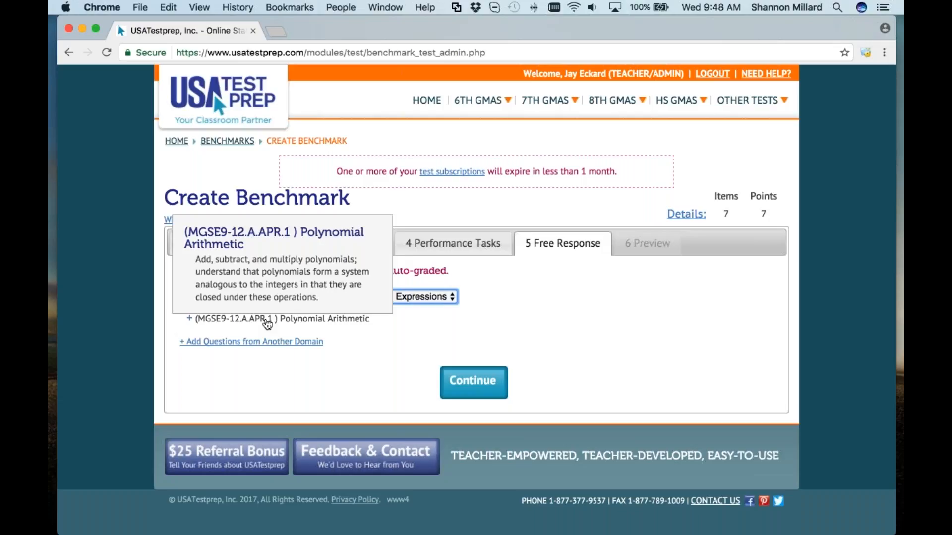
click(188, 318)
scroll(189, 318, down, 3)
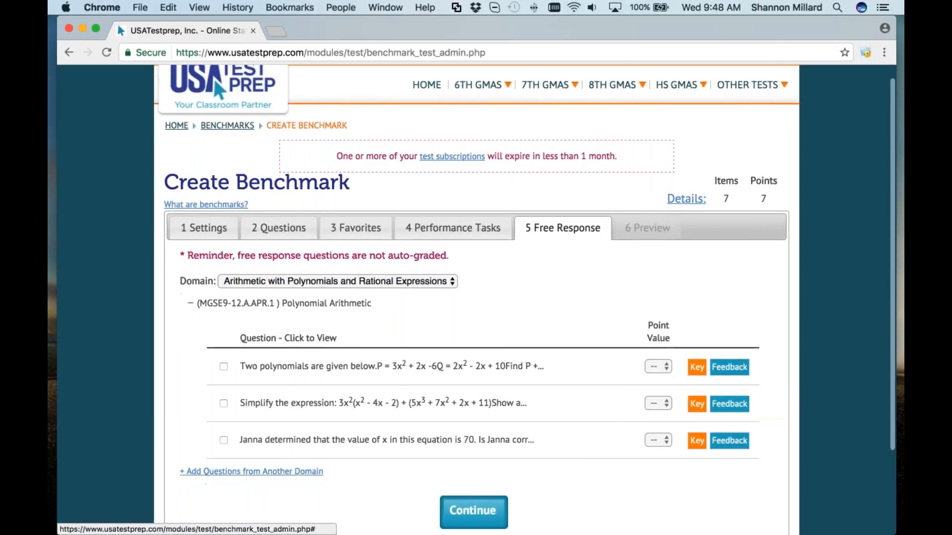
click(223, 310)
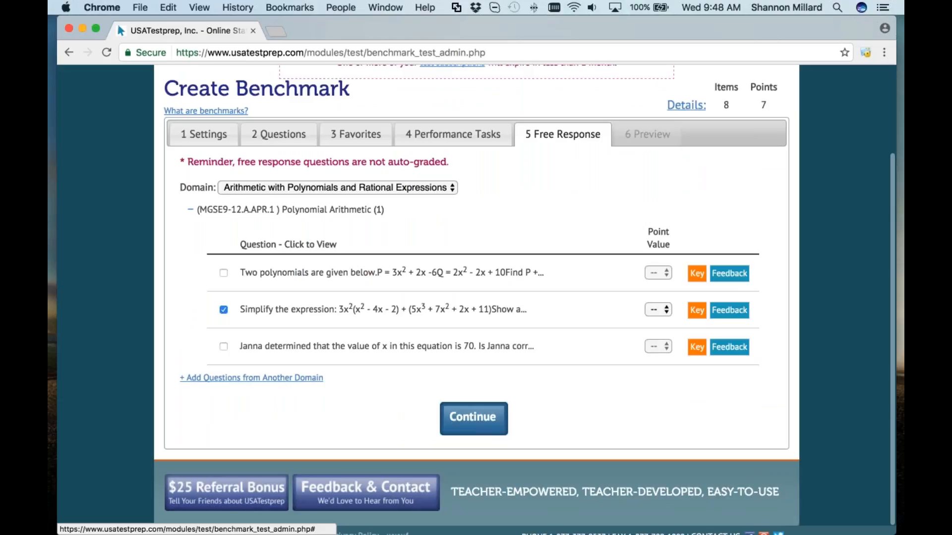
Step: Set the added free-response question's point value to 5
click(473, 418)
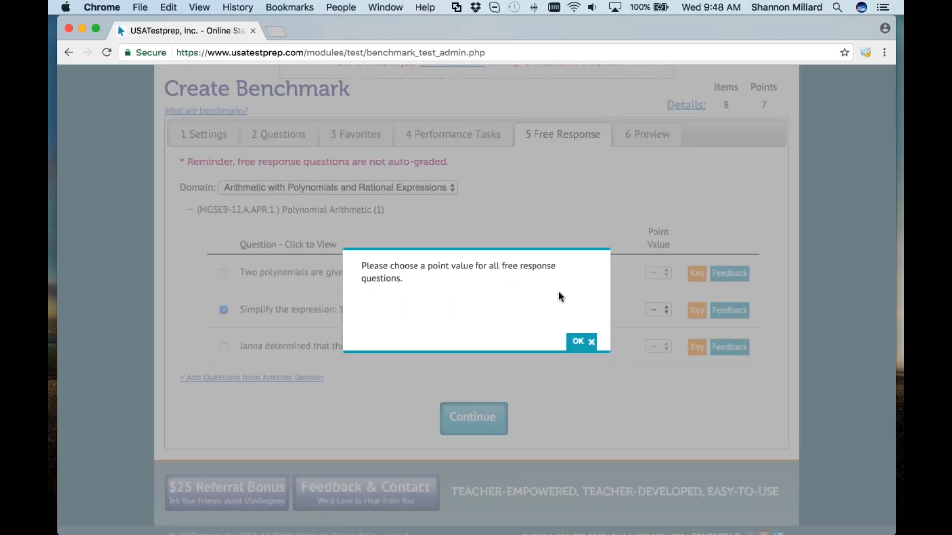
click(581, 341)
click(658, 310)
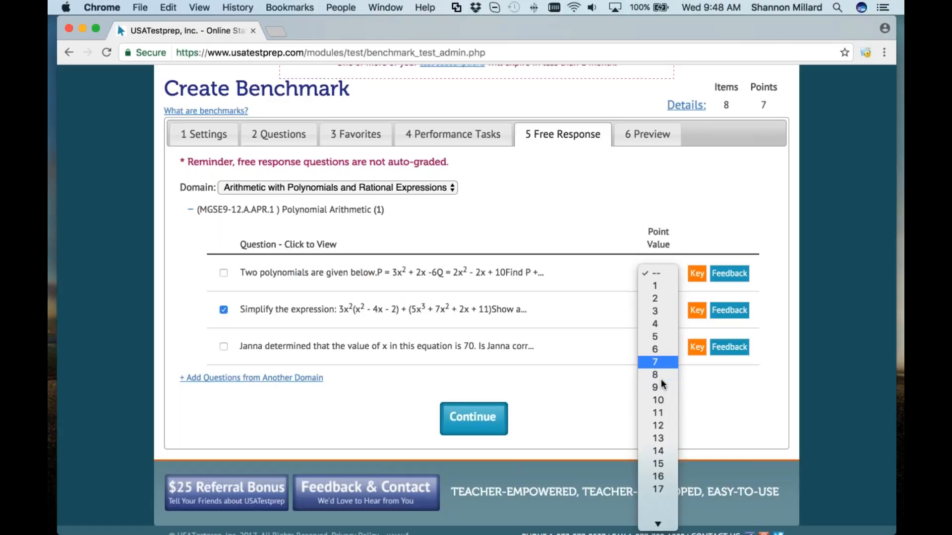
scroll(661, 379, down, 1)
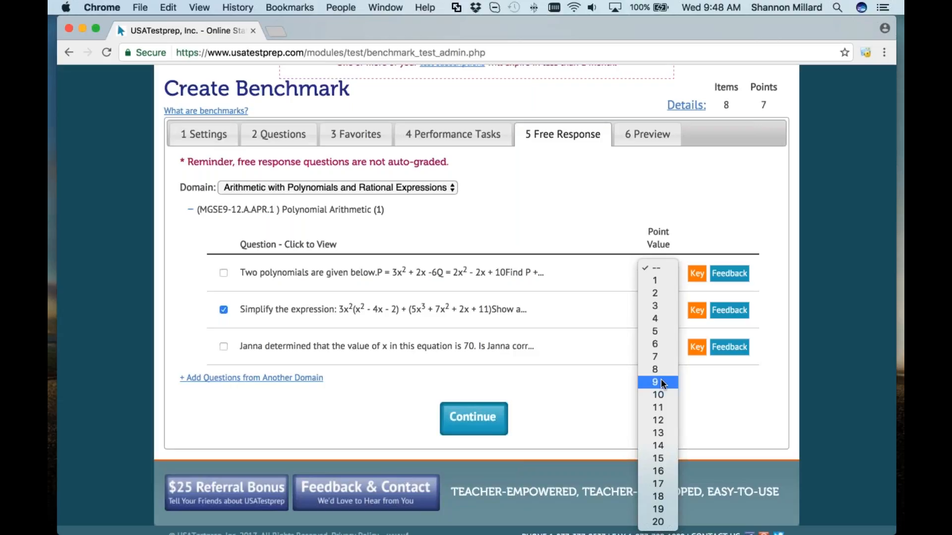
click(662, 331)
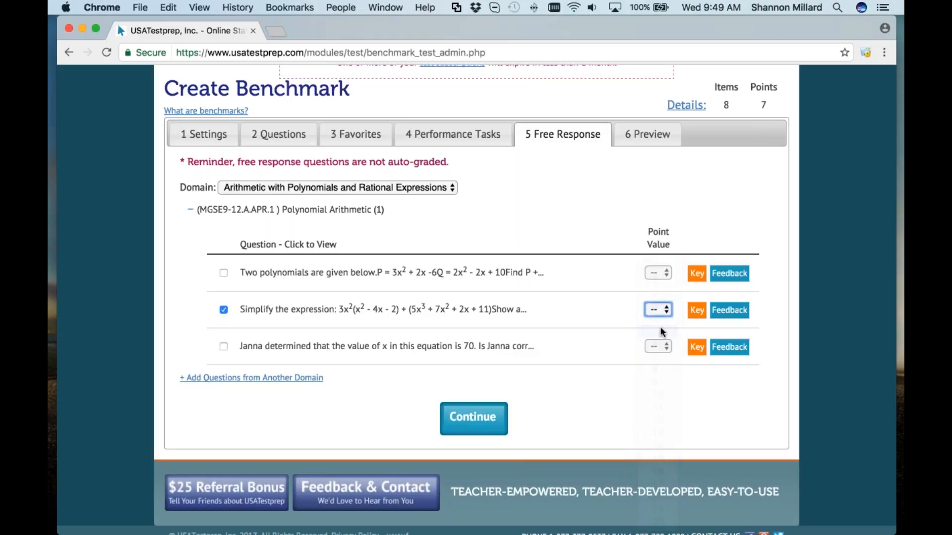
click(663, 310)
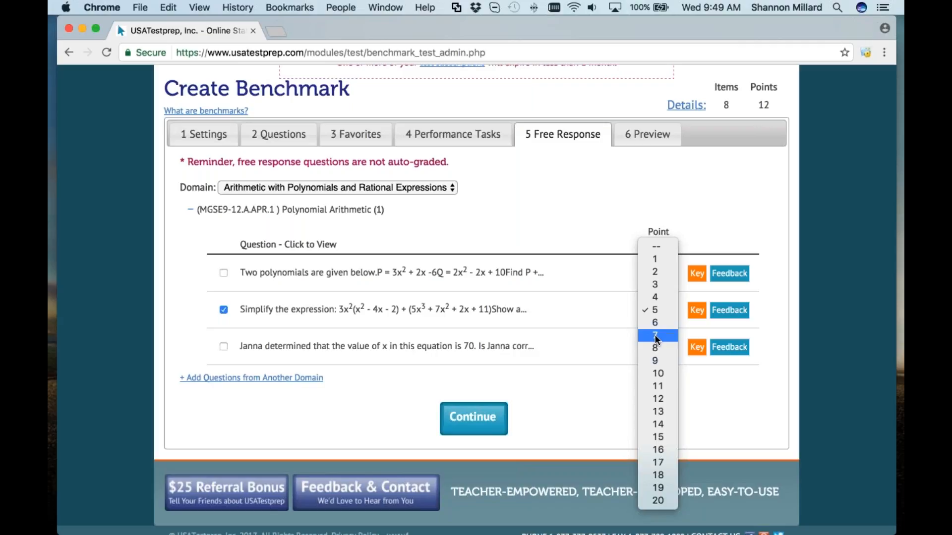
click(609, 389)
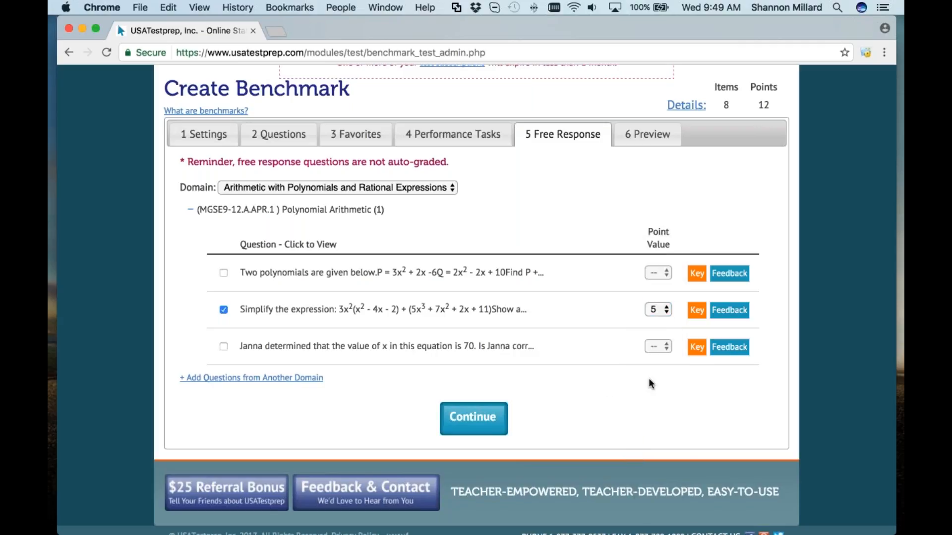
scroll(647, 381, up, 5)
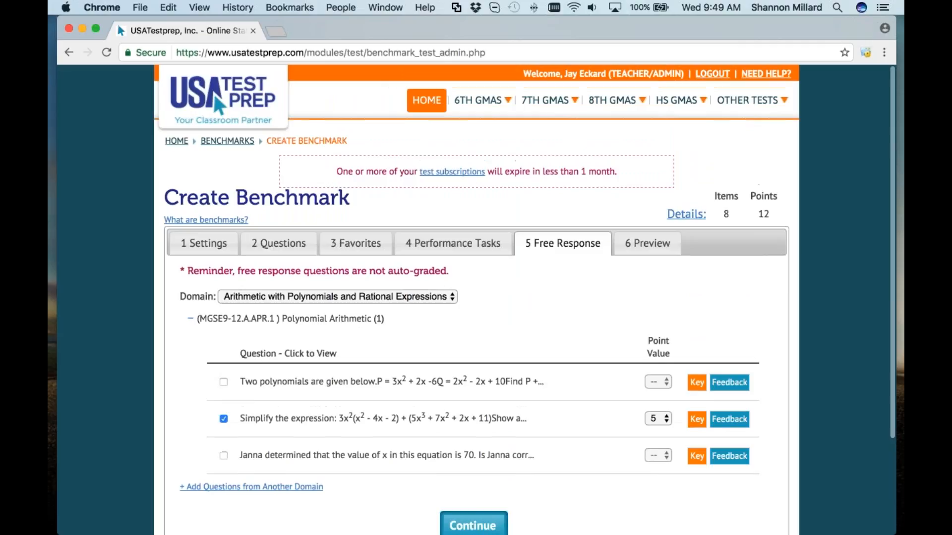
Step: Start a new Group Assignment covering the whole 7th Period ELA class
click(427, 100)
scroll(360, 386, down, 3)
click(417, 288)
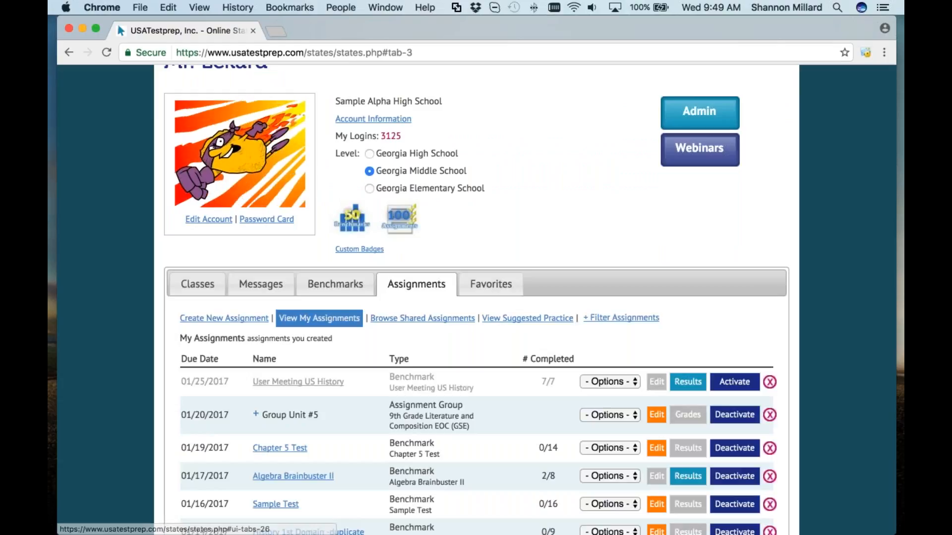
key(super+l)
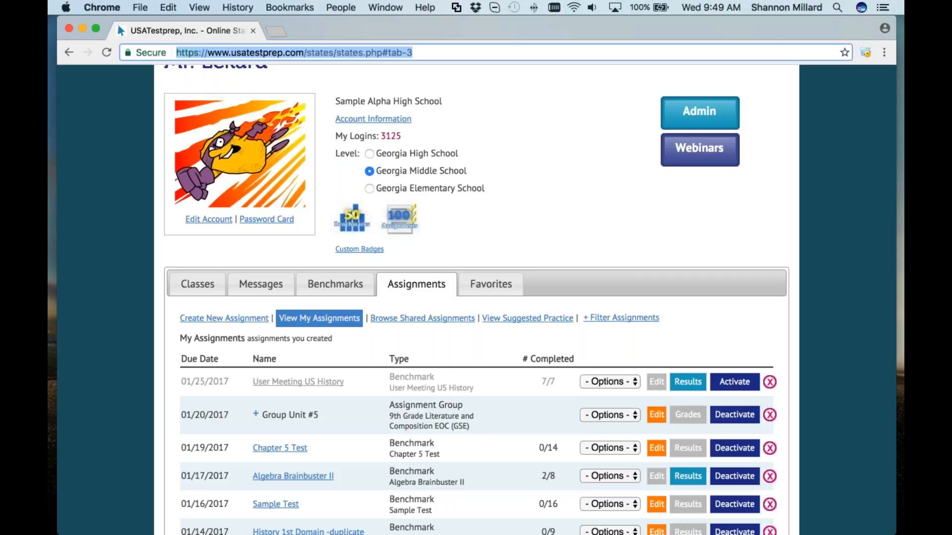
click(203, 319)
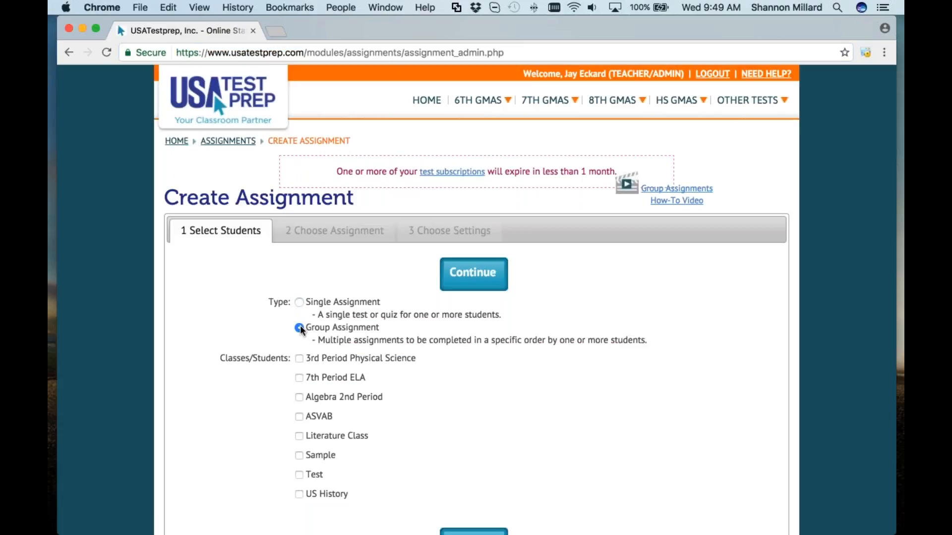
click(298, 377)
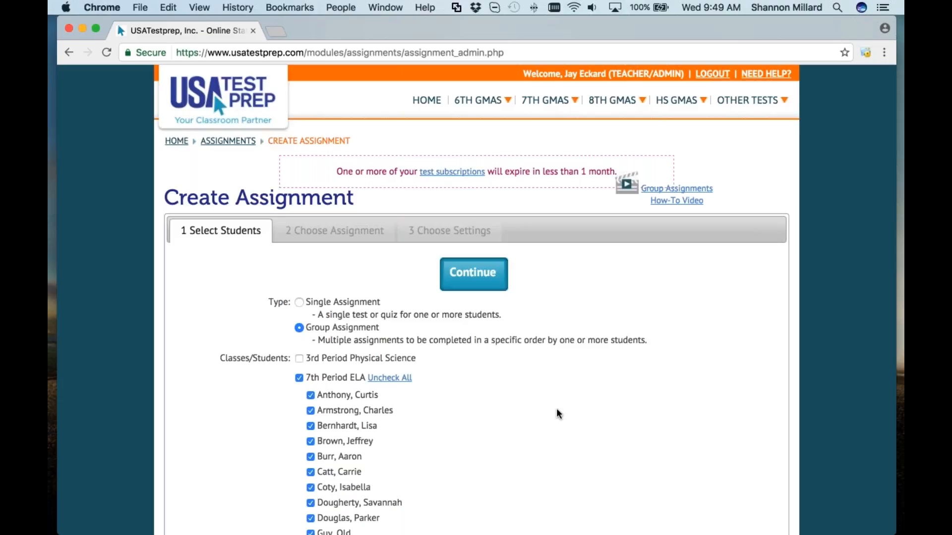
Step: Name the group 'ELA Group #3' with the ELA test and Information and Media Literacy practice
click(474, 274)
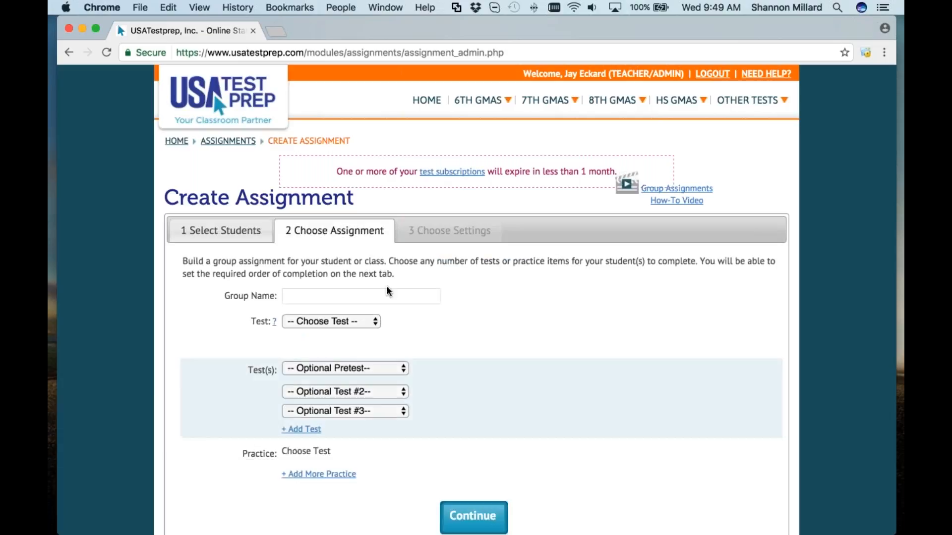
click(387, 293)
text(ELA Group #3)
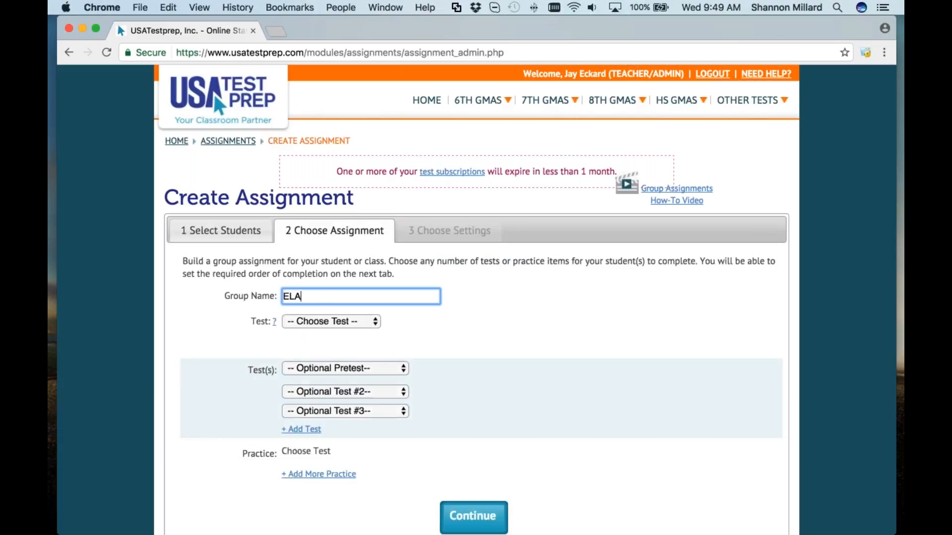
click(355, 322)
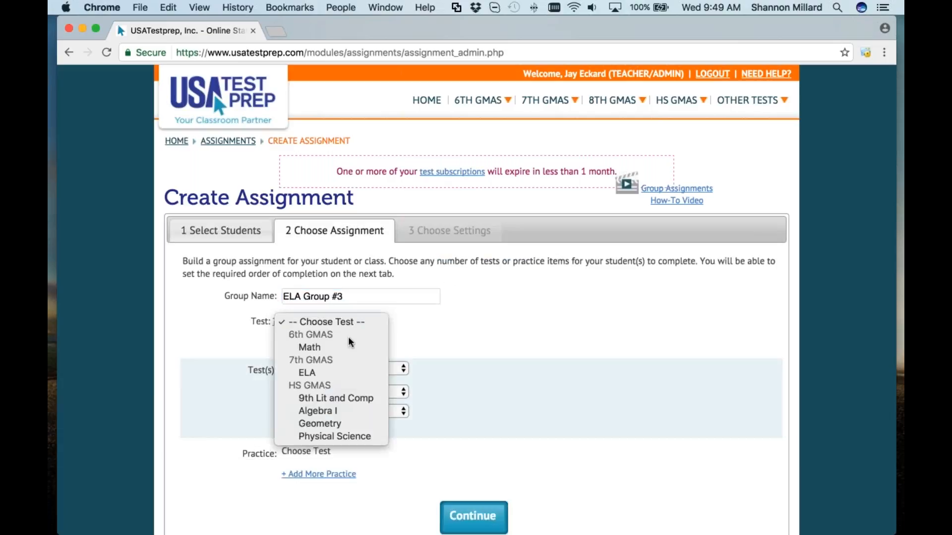
click(342, 371)
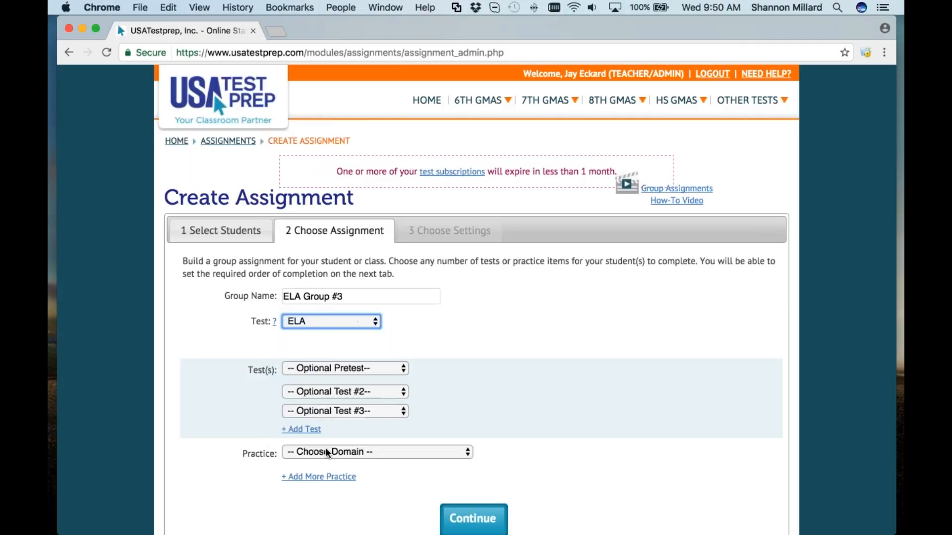
scroll(325, 448, down, 5)
click(386, 340)
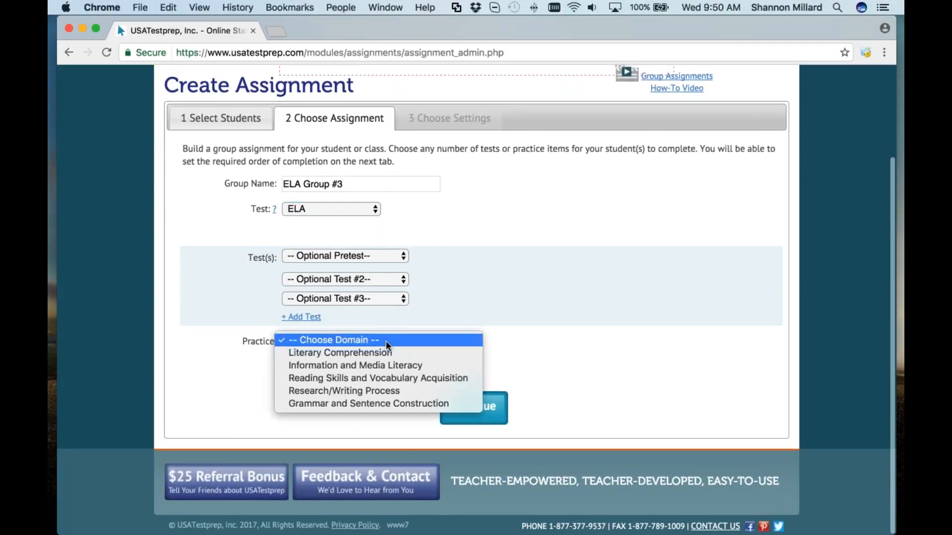
click(382, 365)
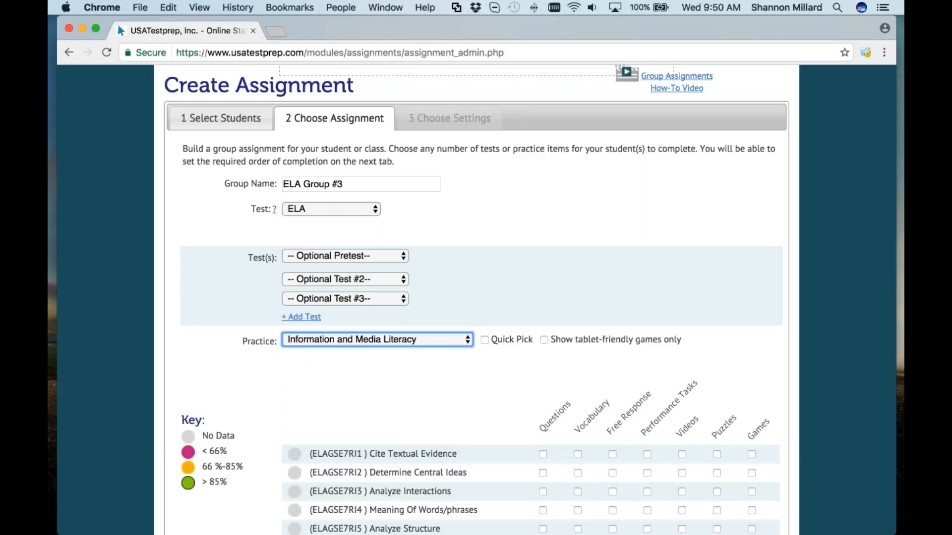
Step: Add standard questions, Analyze Interactions vocabulary and the 'similes, metaphors and analogies 1' performance task
scroll(549, 234, down, 10)
click(543, 236)
click(542, 255)
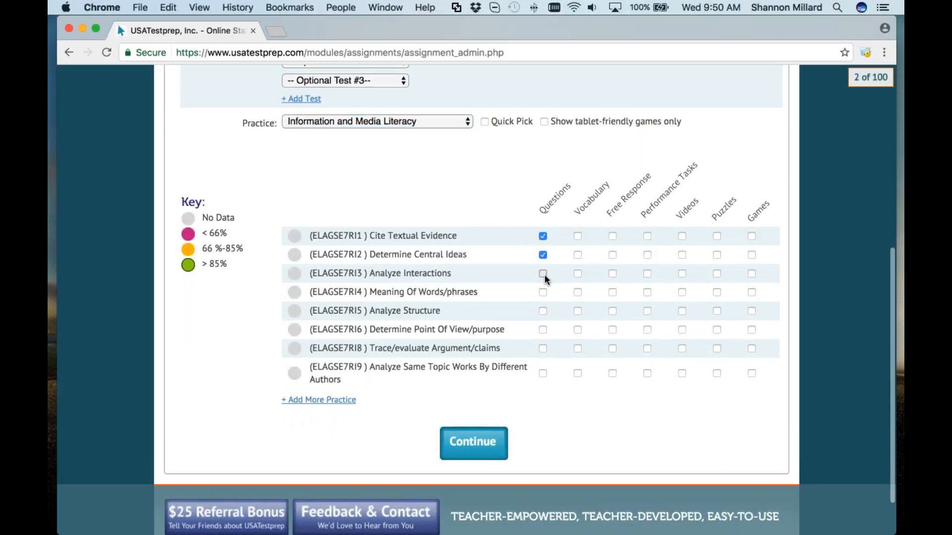
click(578, 273)
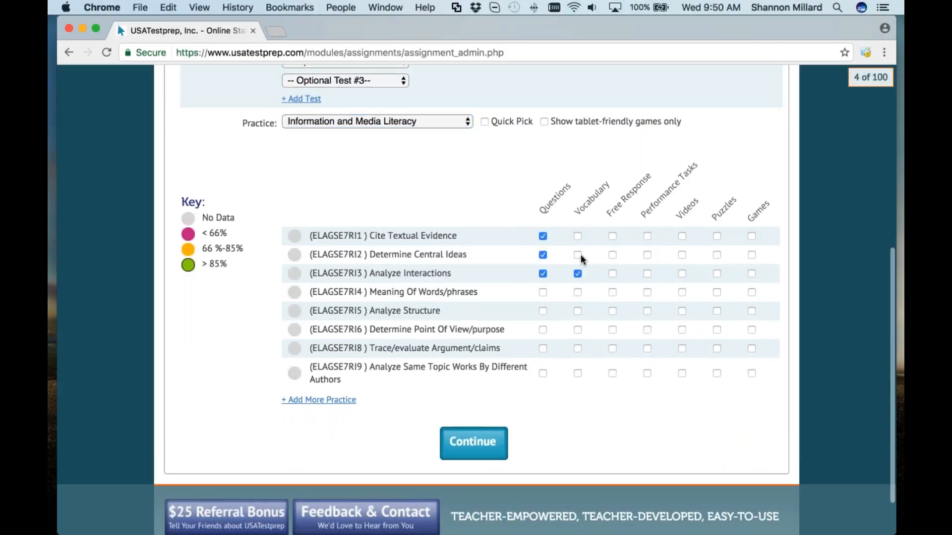
click(647, 274)
click(372, 206)
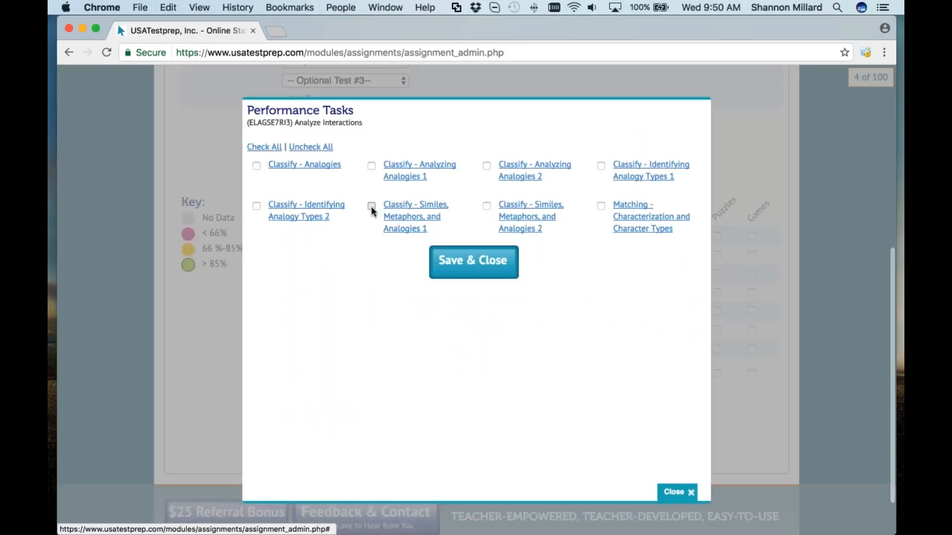
click(473, 261)
click(474, 443)
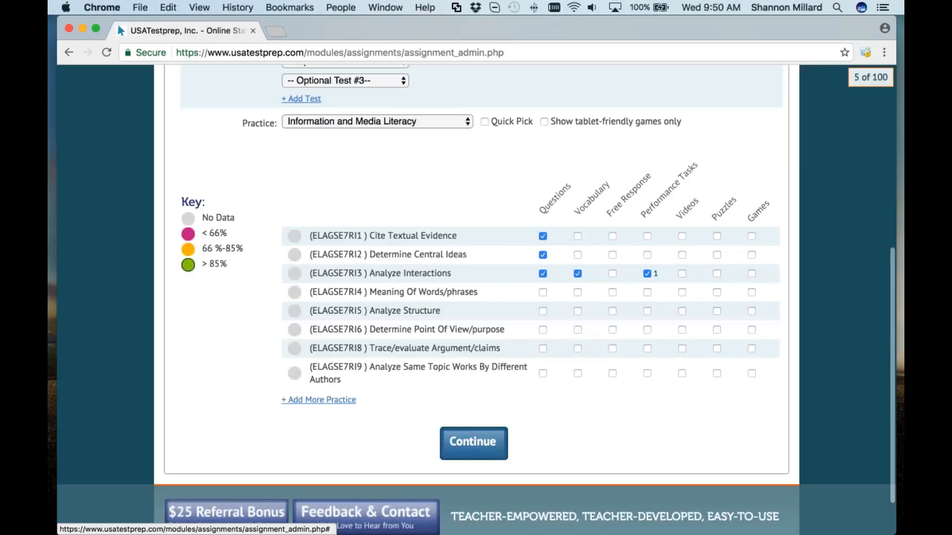
Step: Set the group assignment's start date to 01/27/2017
scroll(475, 297, down, 5)
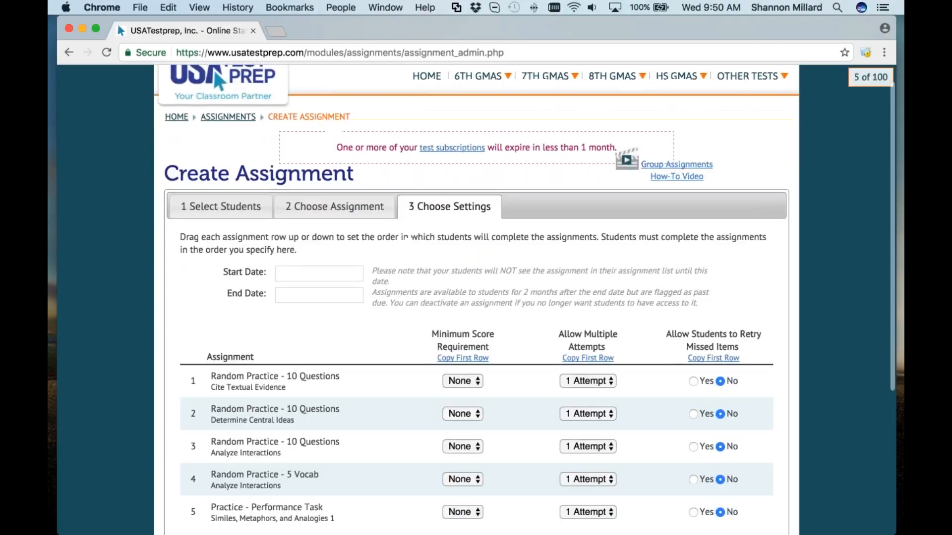
scroll(476, 297, up, 4)
scroll(476, 298, down, 5)
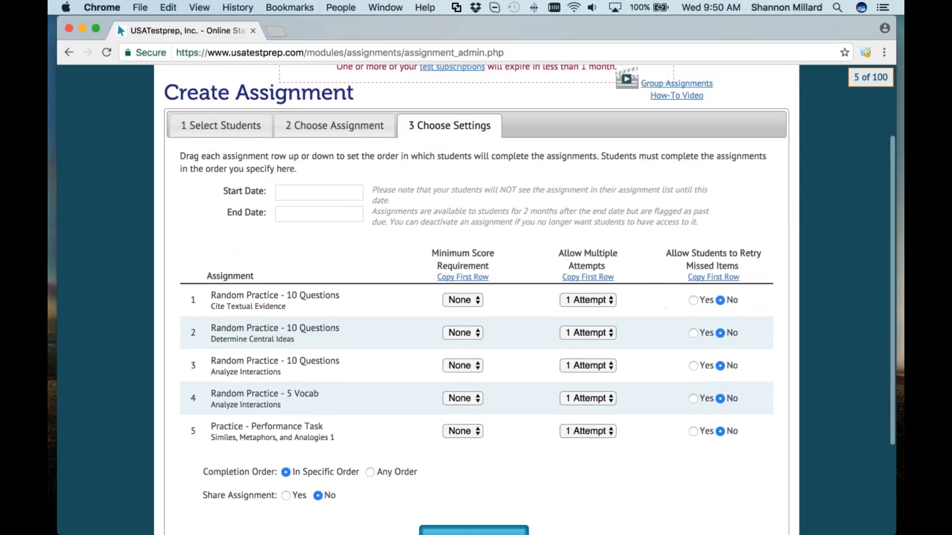
scroll(476, 297, up, 2)
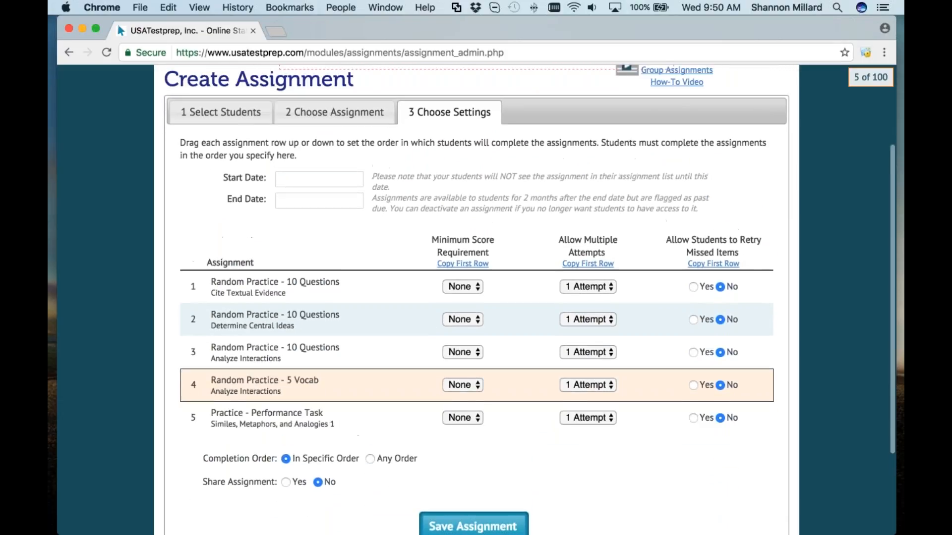
click(327, 179)
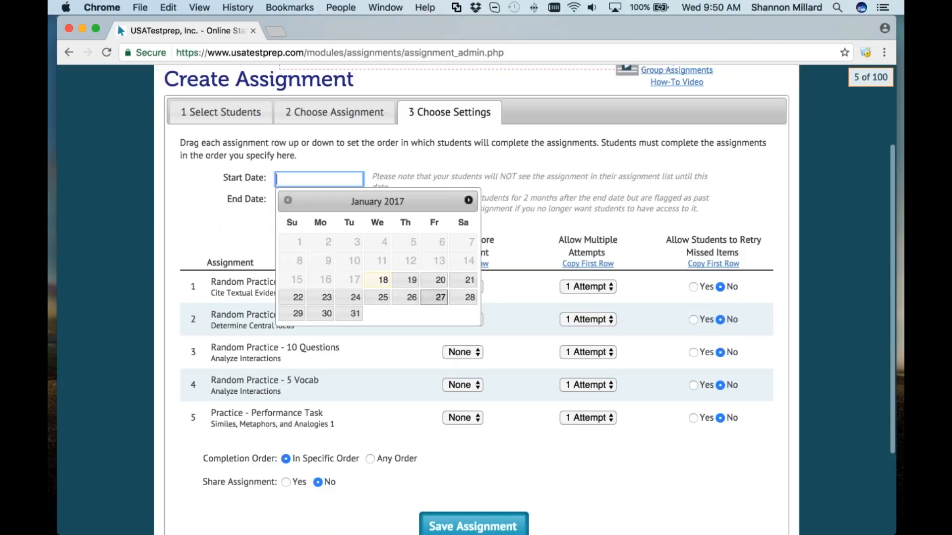
click(440, 298)
Step: Set the end date to 01/28/2017 after paging through the months of the calendar
click(317, 203)
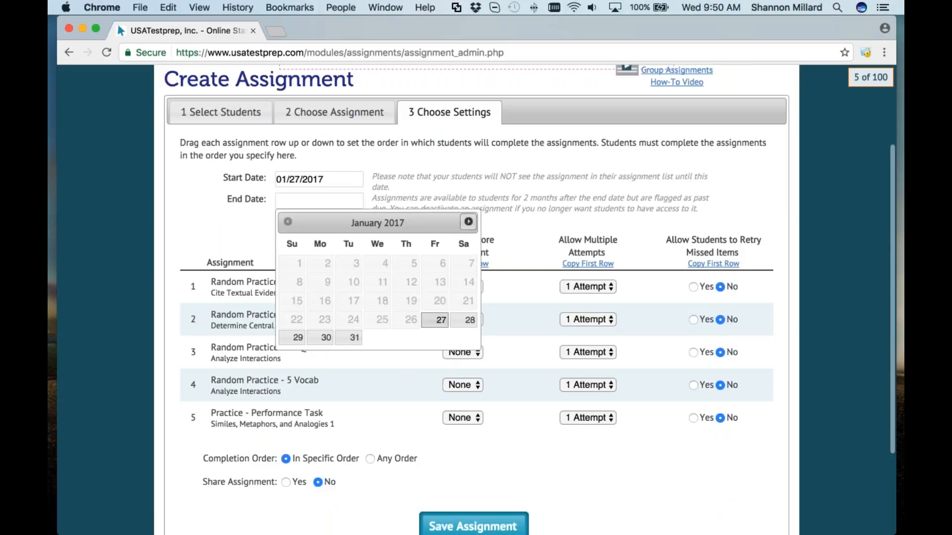
click(468, 222)
click(468, 222)
click(468, 221)
click(468, 221)
click(468, 222)
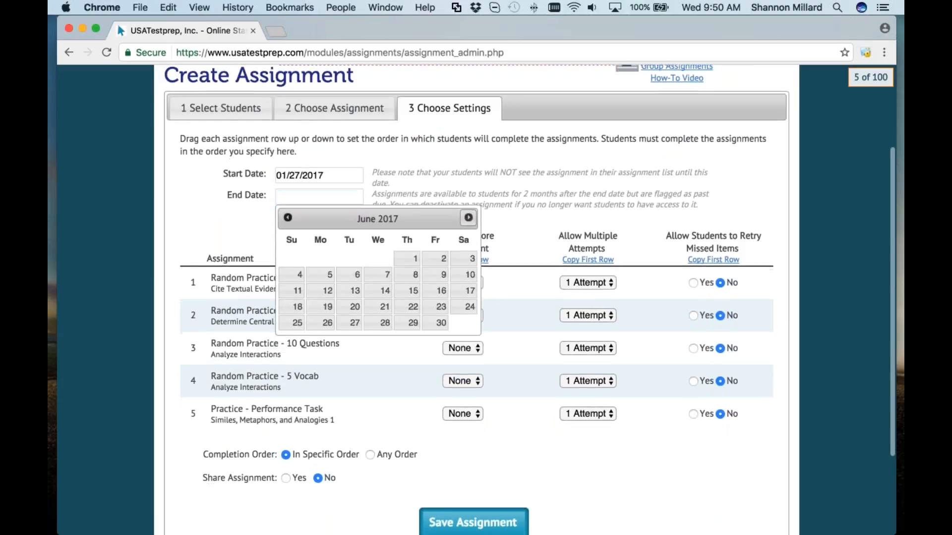
click(468, 222)
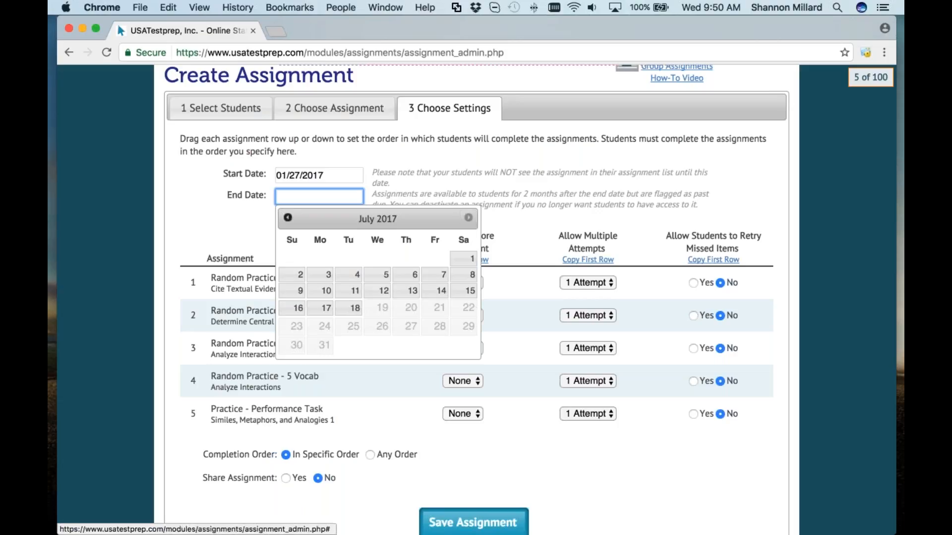
click(288, 218)
click(287, 218)
click(288, 218)
click(288, 217)
click(287, 217)
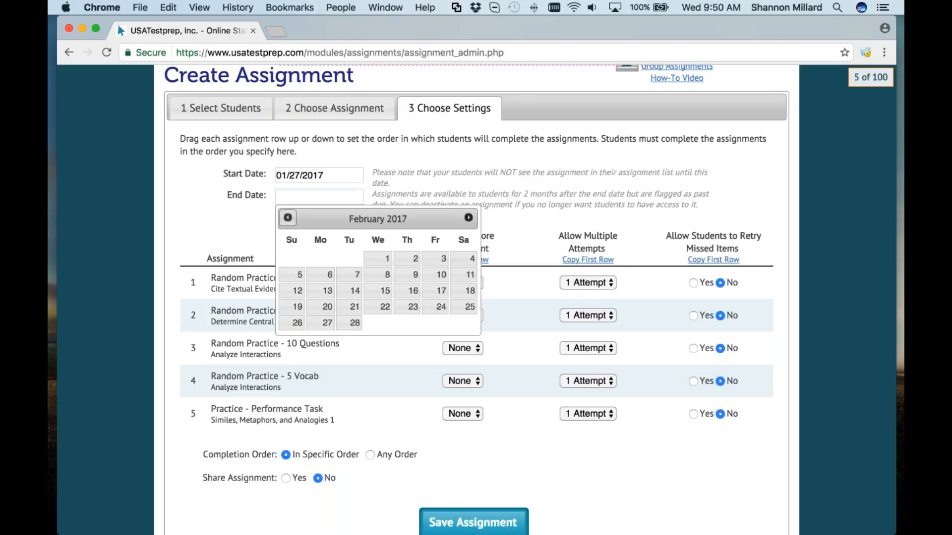
click(288, 218)
click(469, 316)
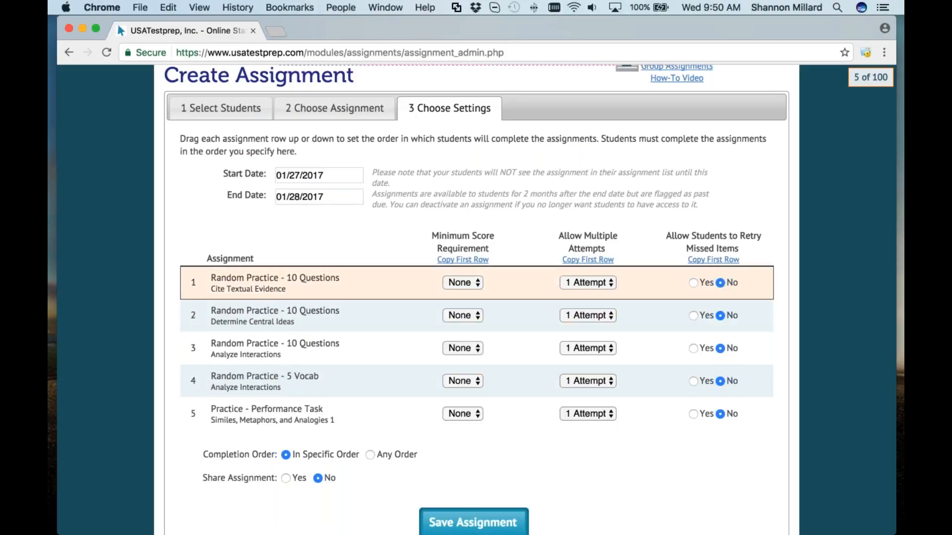
drag(741, 235, 750, 249)
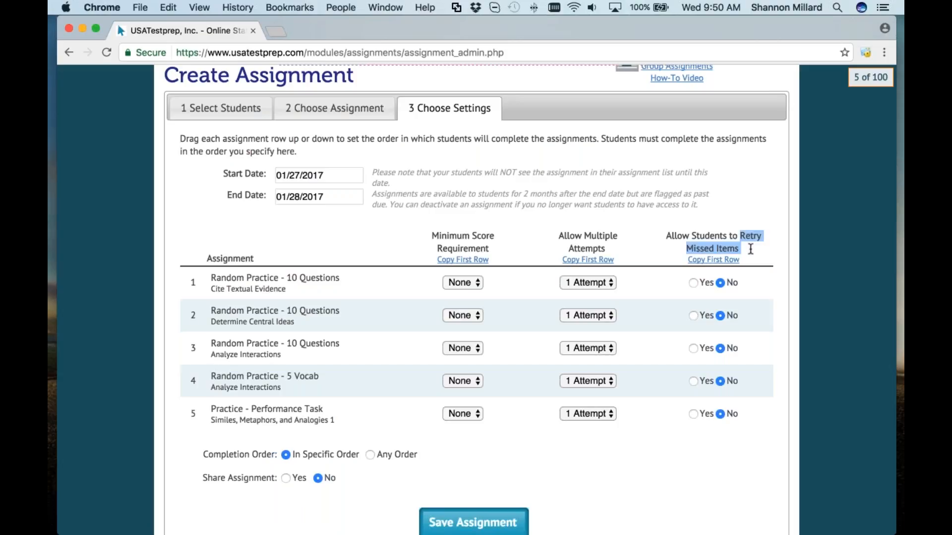
drag(559, 236, 612, 248)
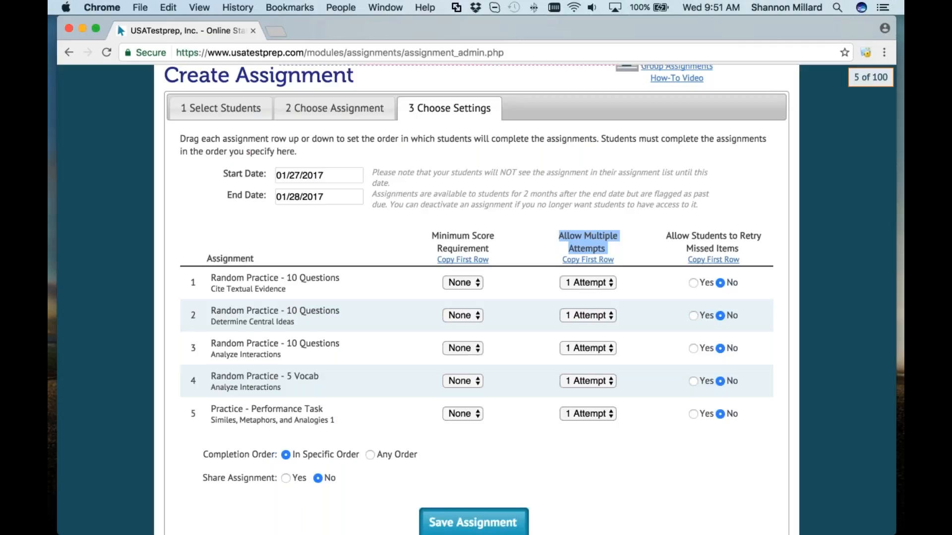
click(462, 282)
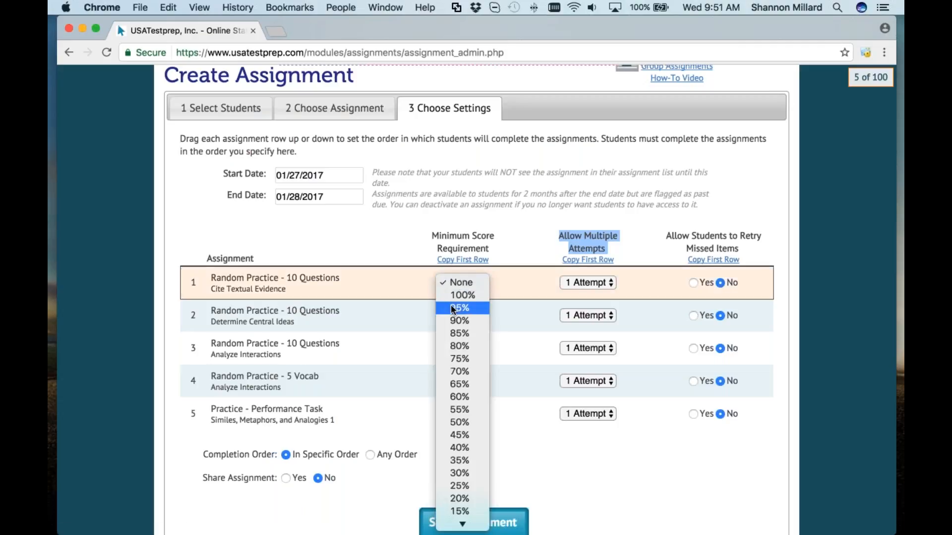
click(387, 339)
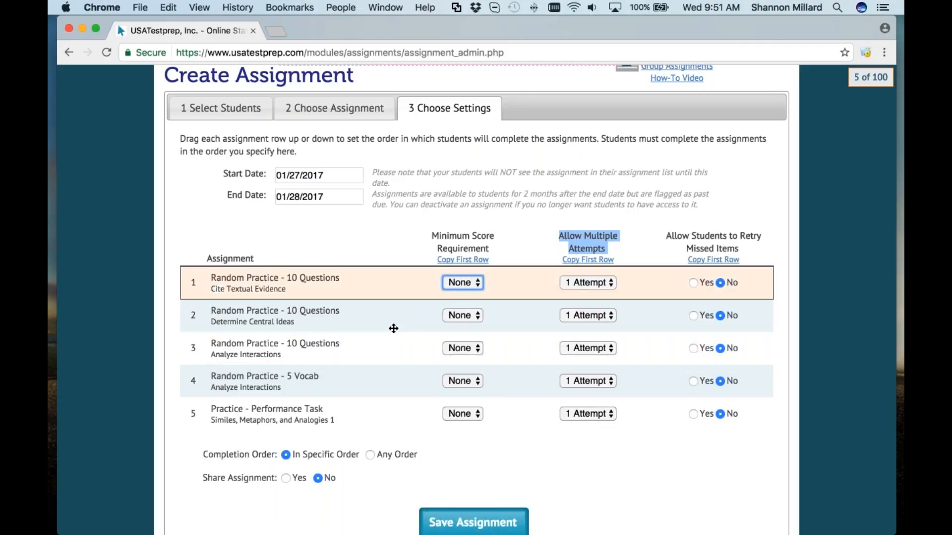
click(439, 444)
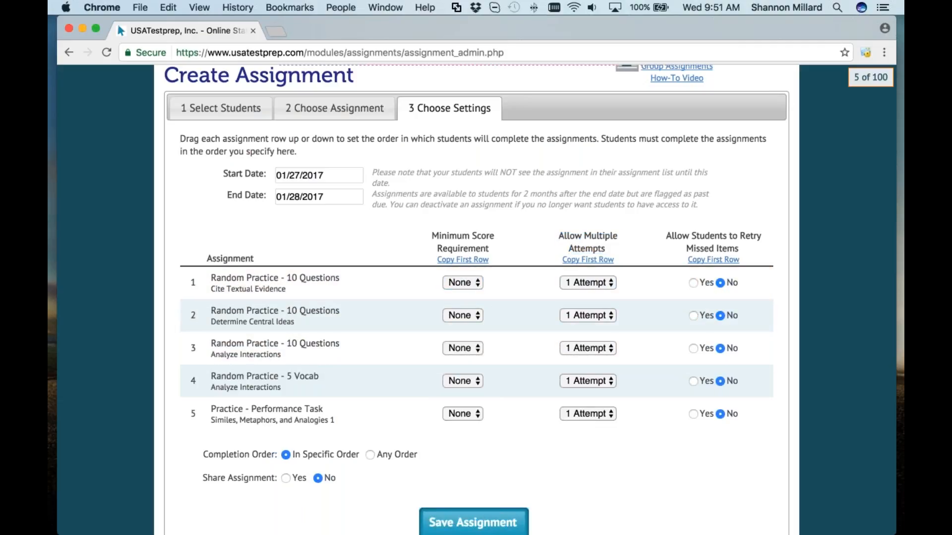
scroll(477, 299, up, 3)
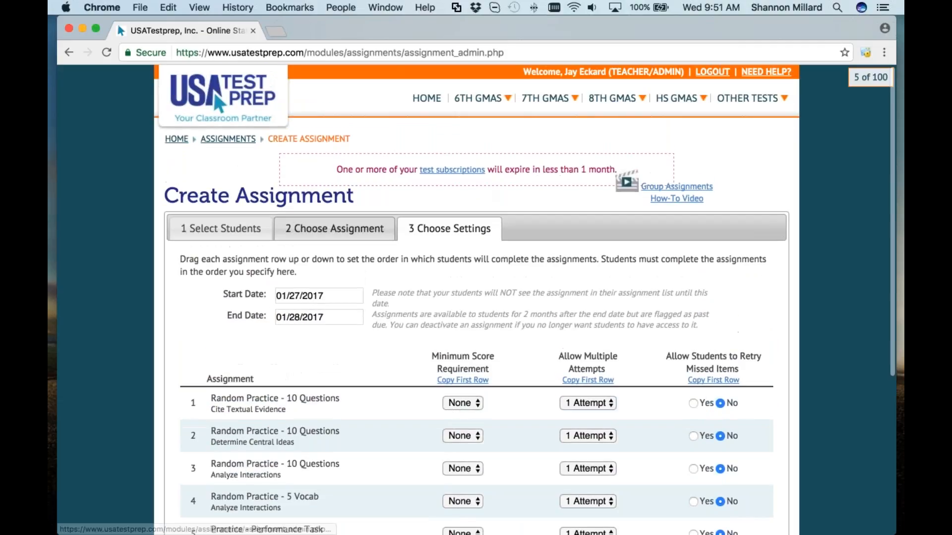
Step: Return to the teacher's profile page and look over the benchmarks, then the assignments
click(228, 141)
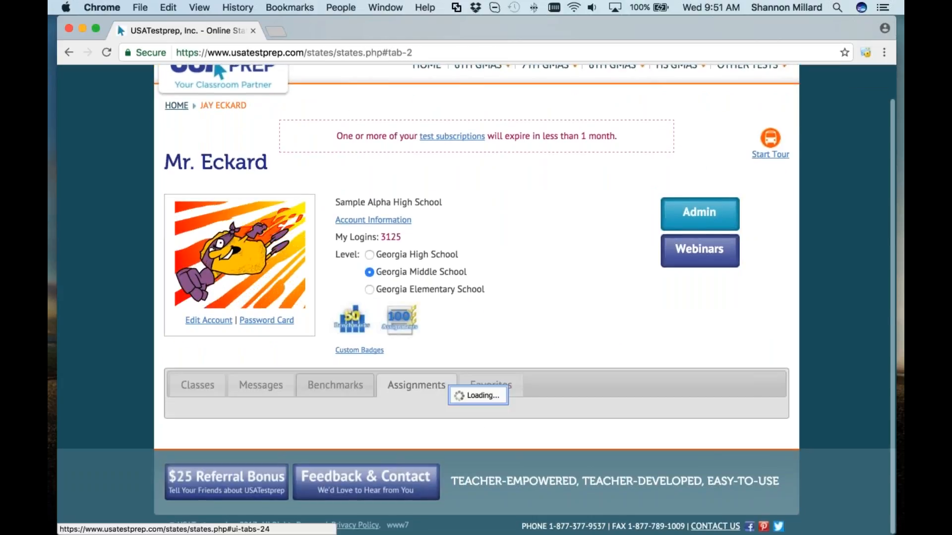
click(335, 385)
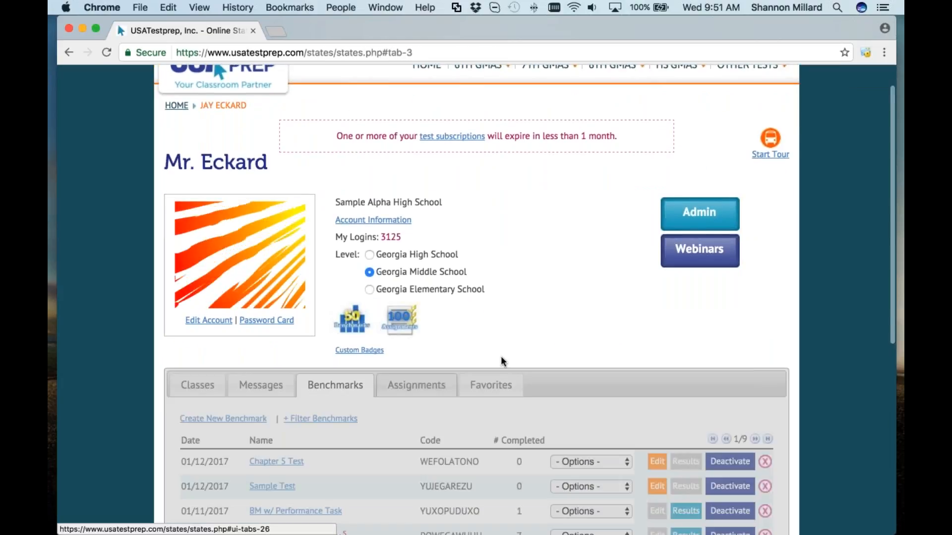
scroll(501, 362, down, 1)
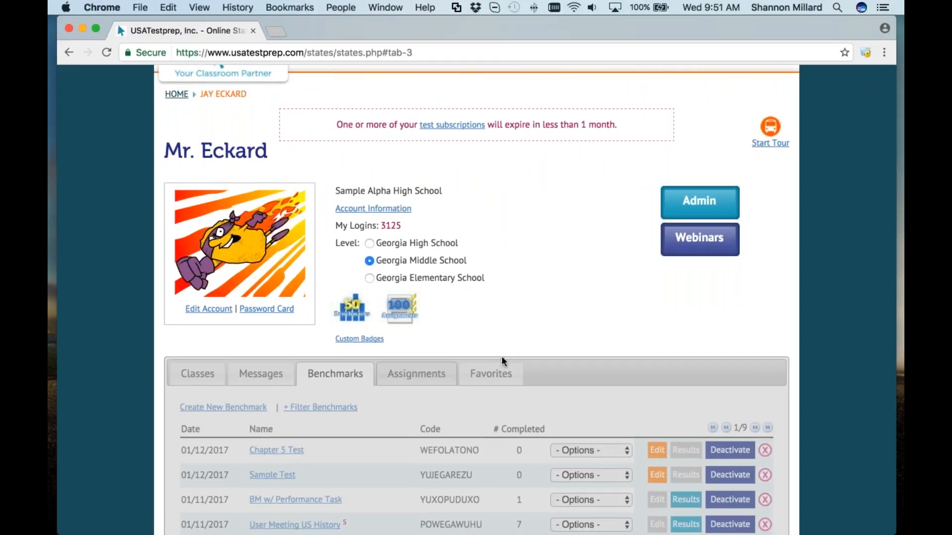
click(401, 372)
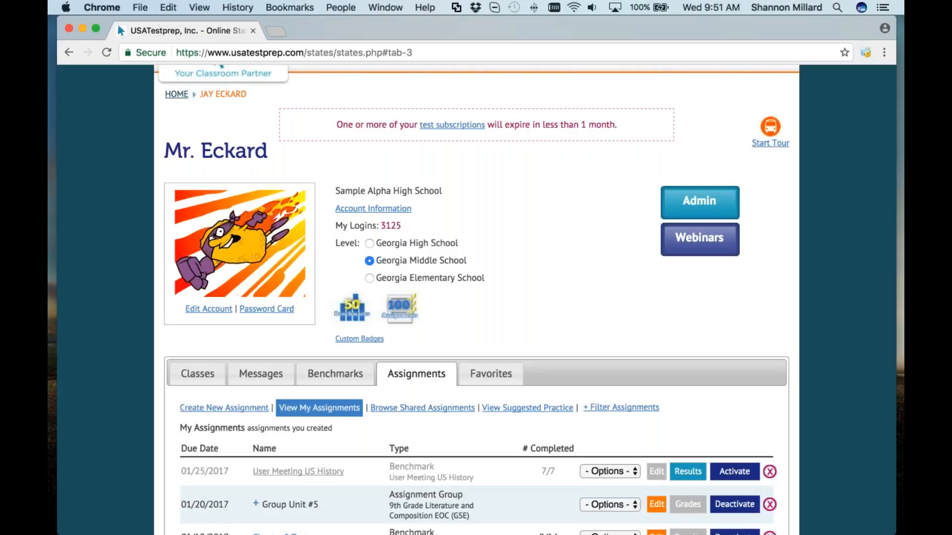
Step: View the January Group's settings, then close them
scroll(406, 371, down, 6)
scroll(405, 371, down, 1)
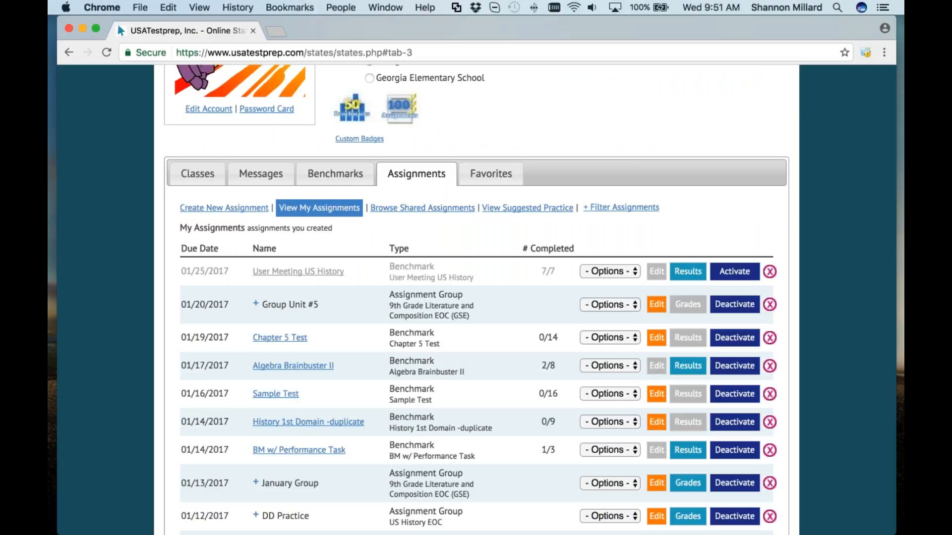
scroll(271, 381, down, 4)
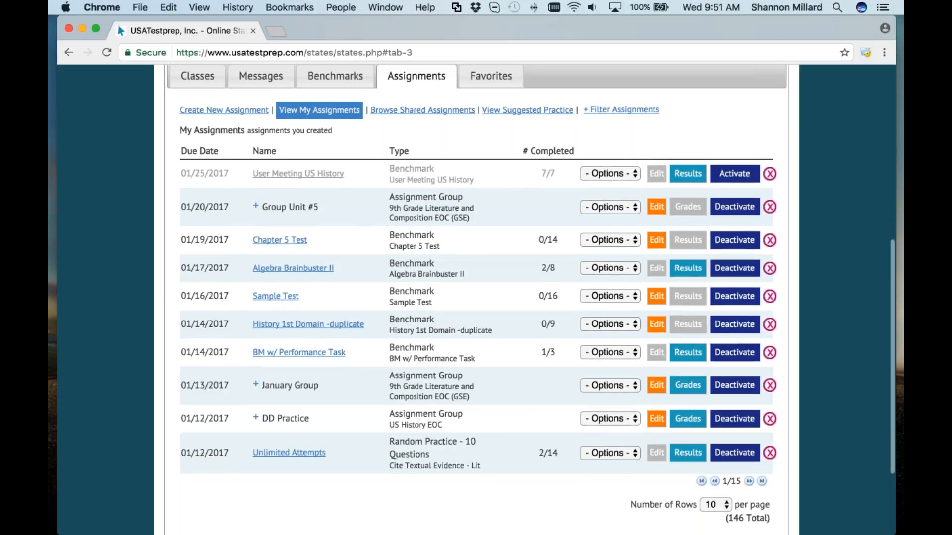
click(618, 388)
click(619, 424)
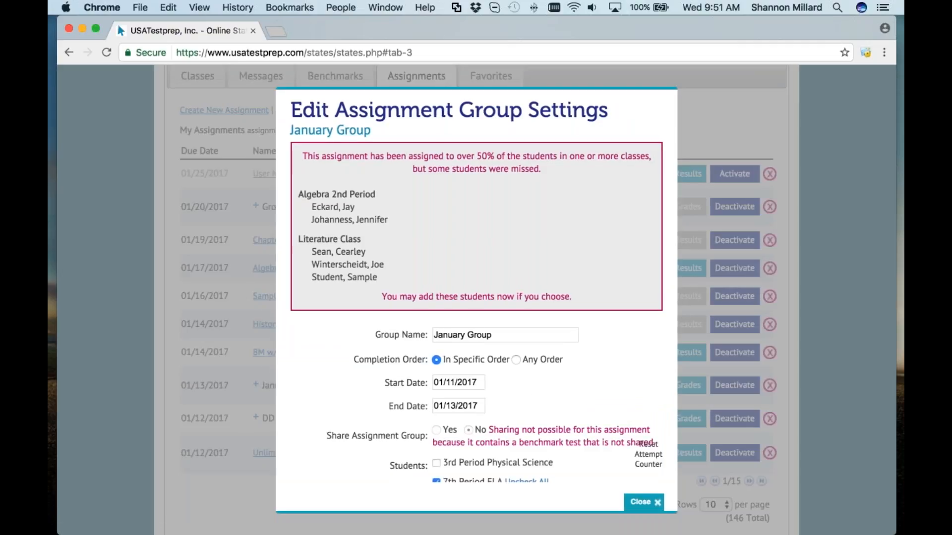
click(646, 503)
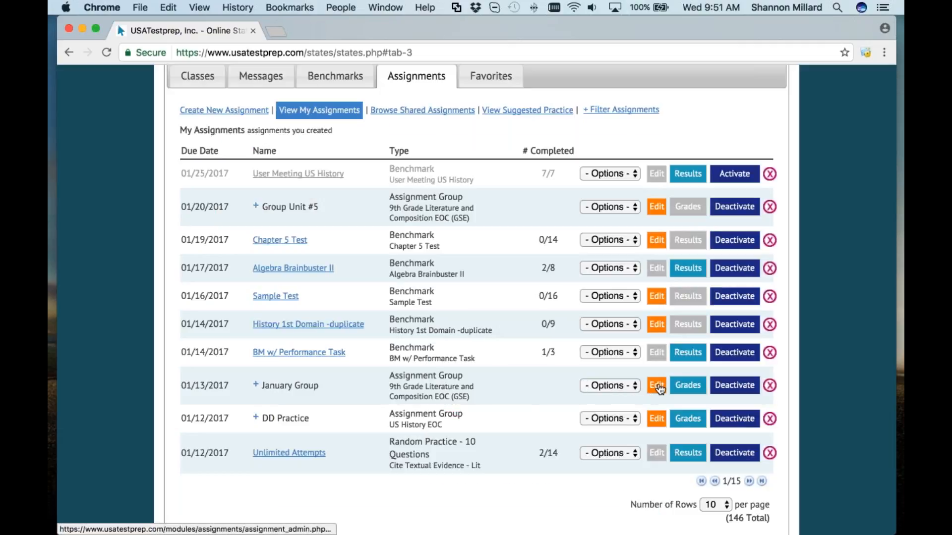
Step: Start editing January Group, then go back to the profile page's benchmarks list
click(659, 388)
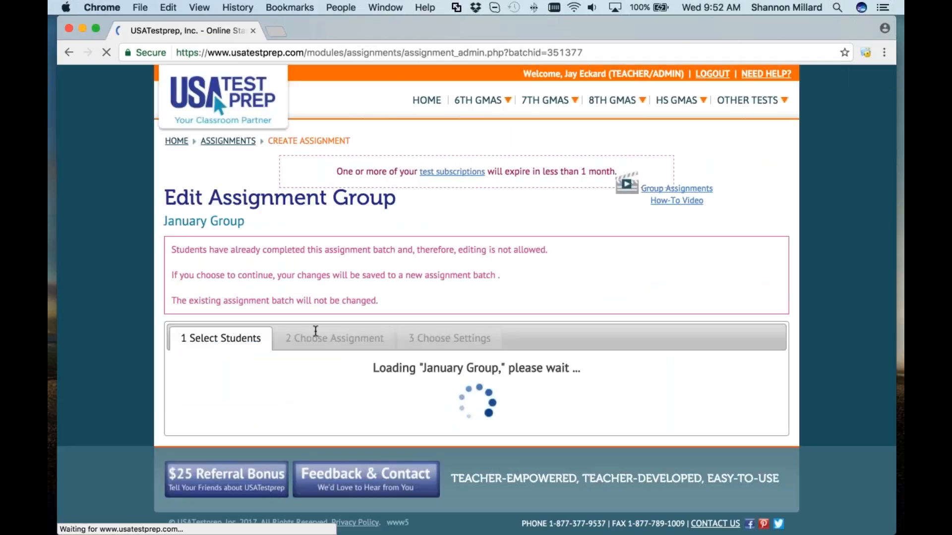
click(69, 53)
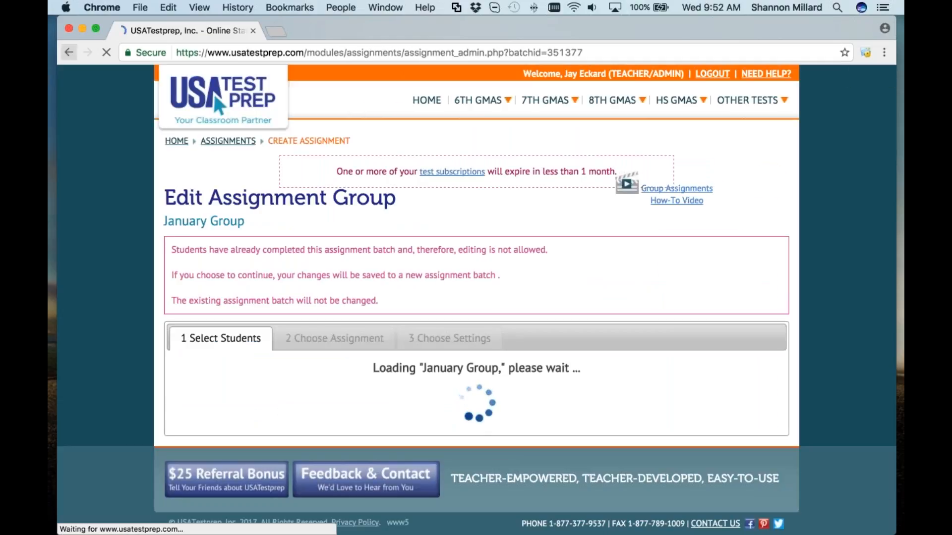
click(421, 386)
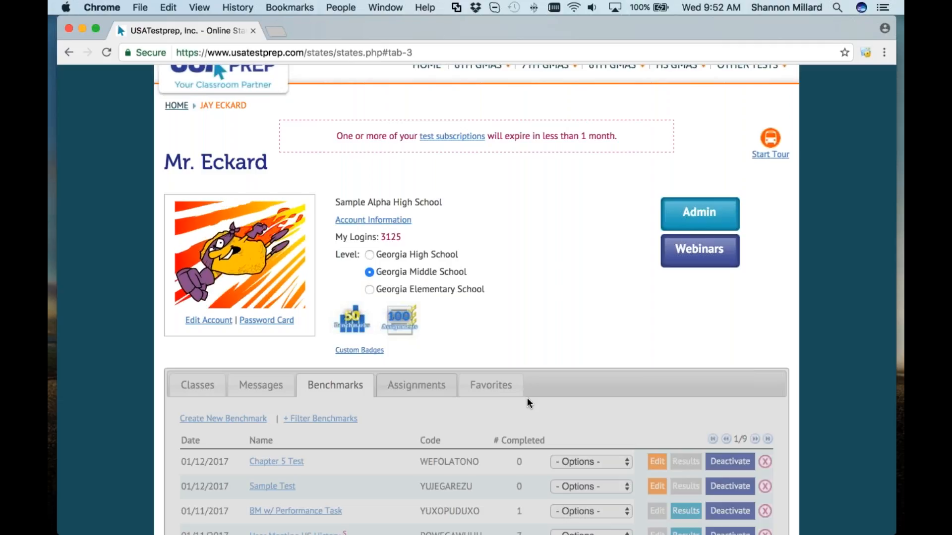
Step: Switch to the assignments list and expand the DD Practice and January Group contents
scroll(528, 402, down, 3)
scroll(529, 403, down, 3)
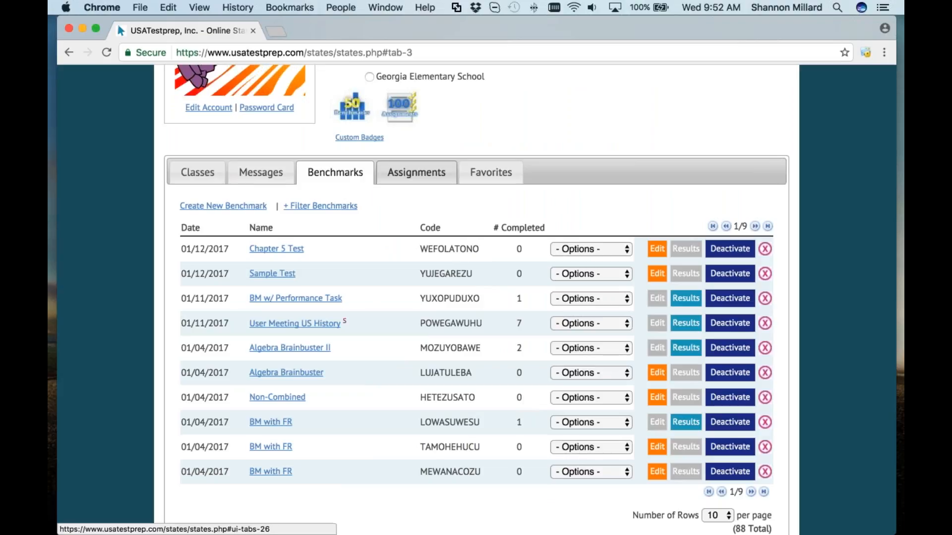
click(426, 174)
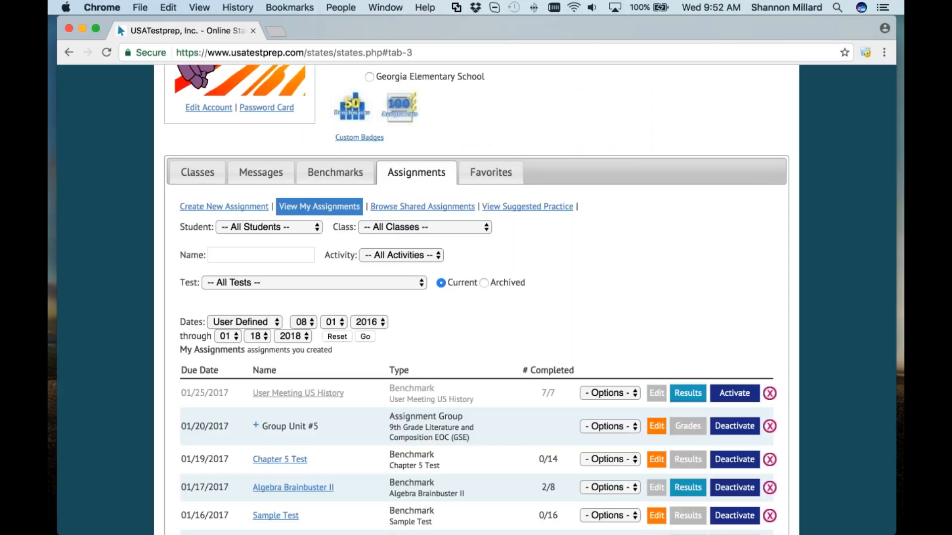
scroll(522, 420, down, 5)
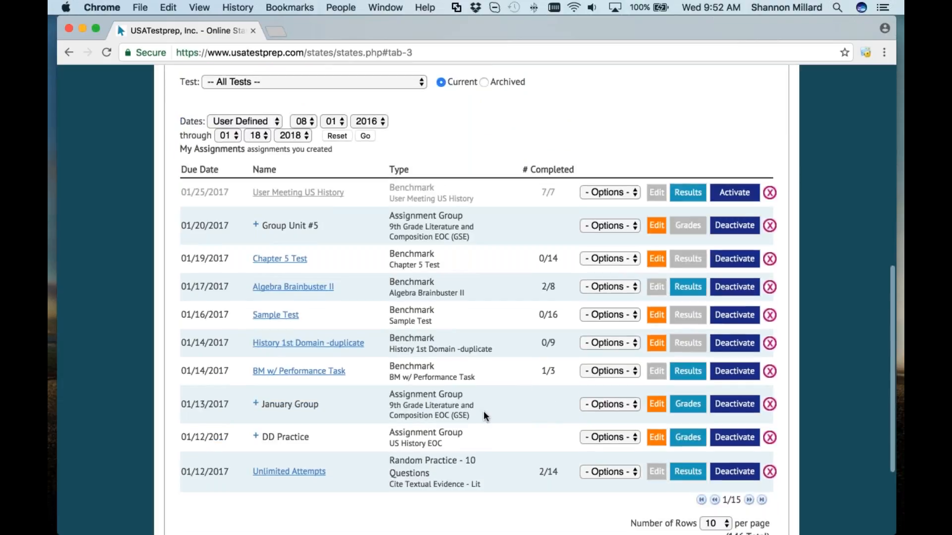
click(283, 437)
click(267, 404)
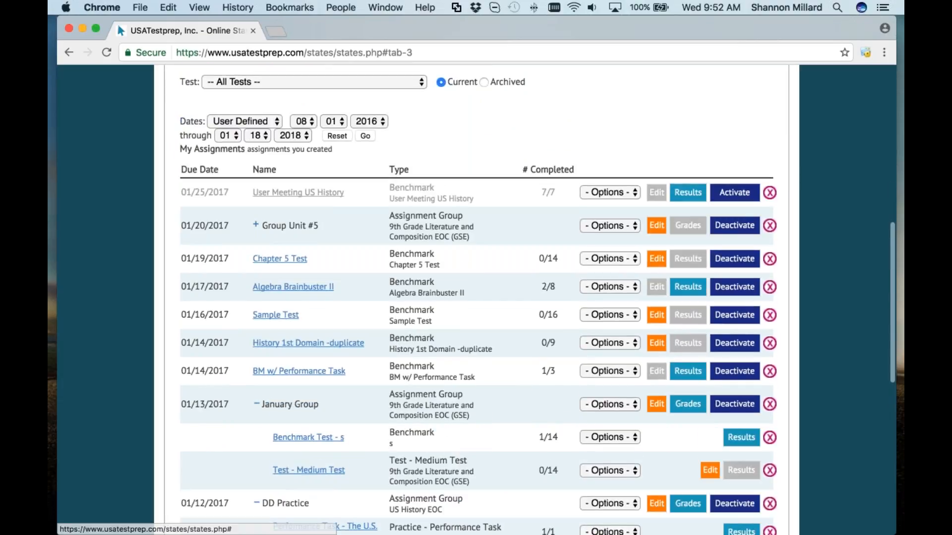
Step: Expand Group Unit #5, note its 0/14 completion count, and open it for editing
click(256, 225)
click(256, 225)
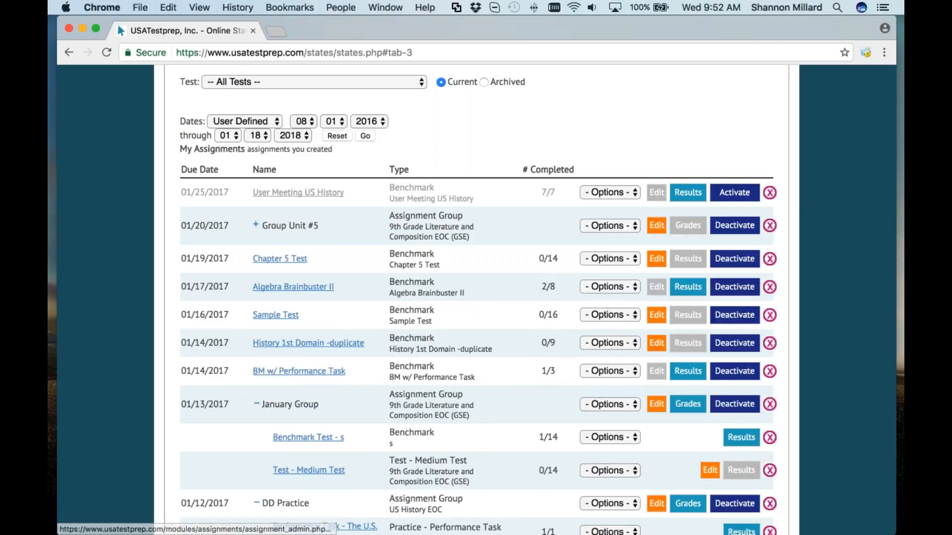
click(256, 225)
drag(539, 263, 559, 263)
click(657, 226)
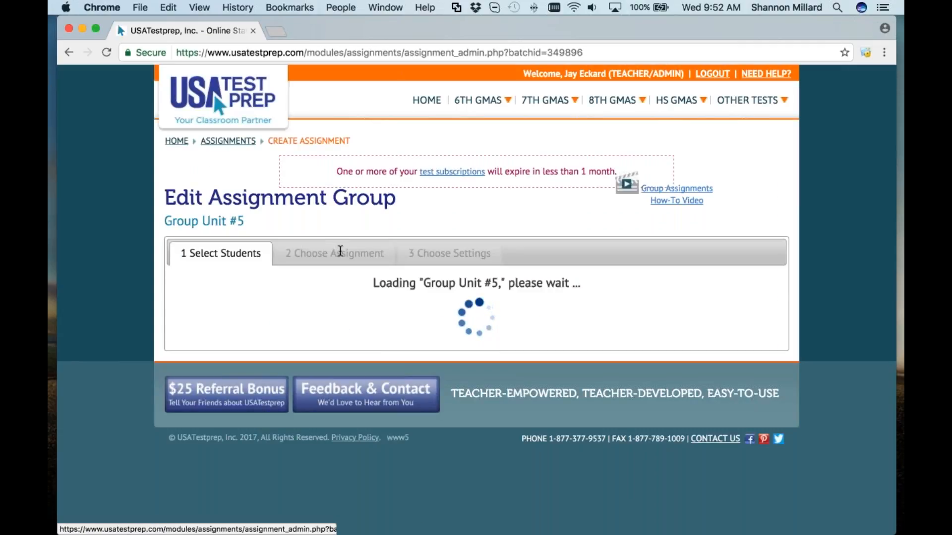
Step: Add vocabulary practice for Cite Textual Evidence - Nonfic and move to the settings step
click(340, 252)
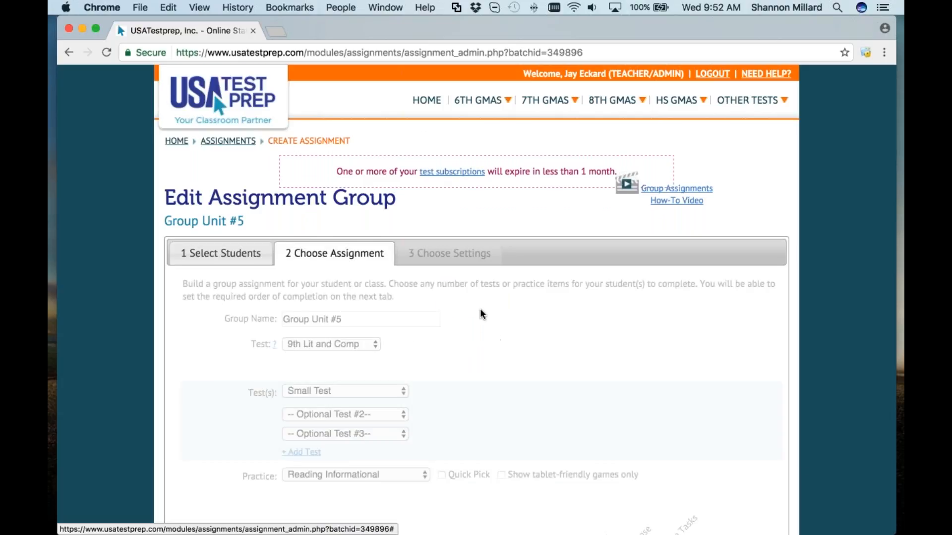
scroll(480, 312, down, 7)
click(577, 248)
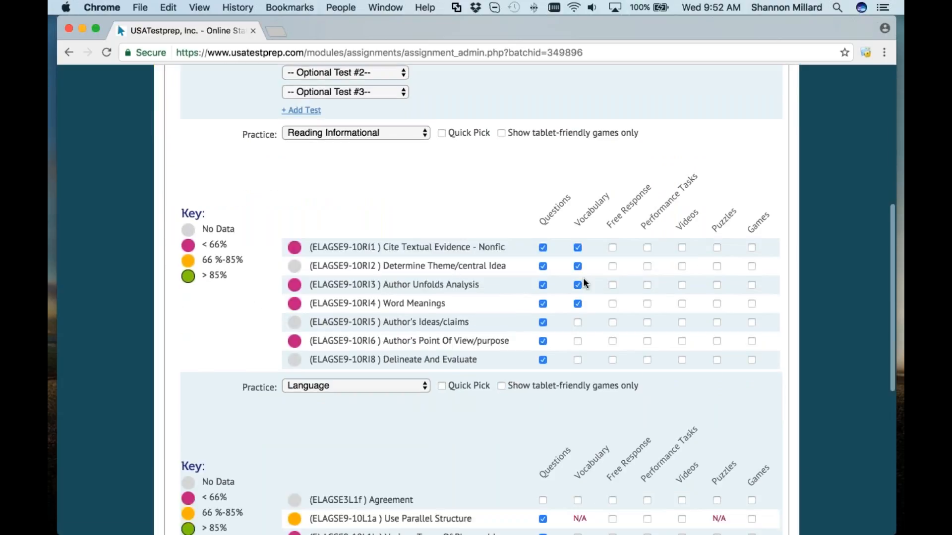
scroll(513, 355, down, 6)
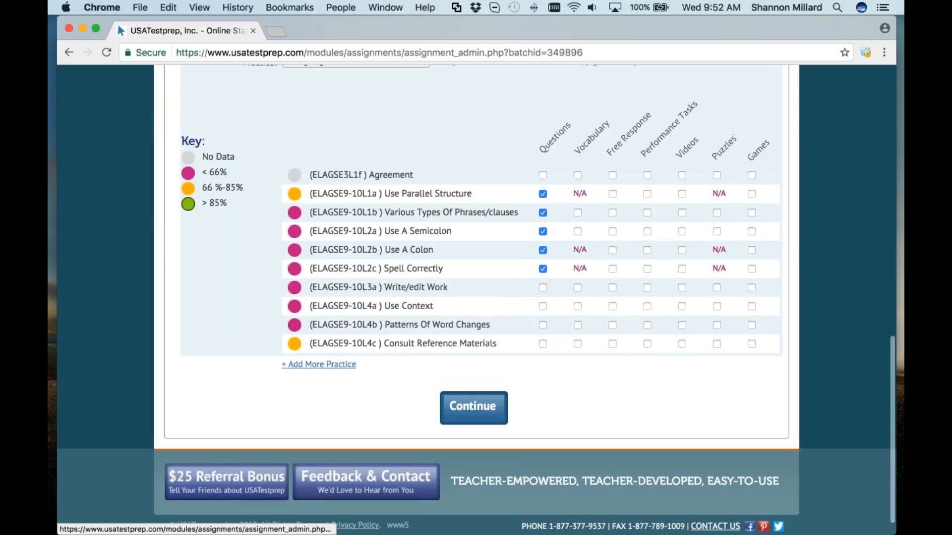
click(474, 403)
Step: Leave the start date unchanged and return to the teacher's home page
scroll(476, 347, down, 3)
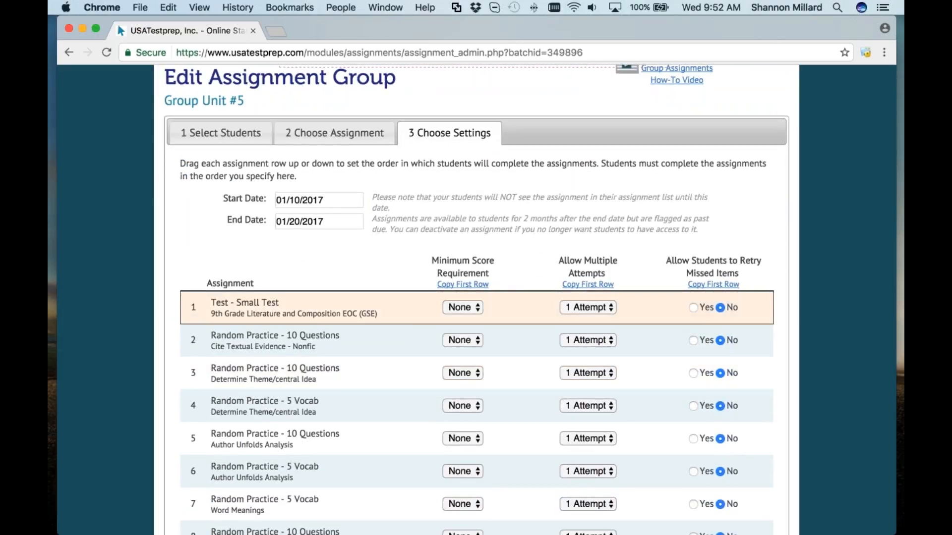
click(337, 201)
click(235, 228)
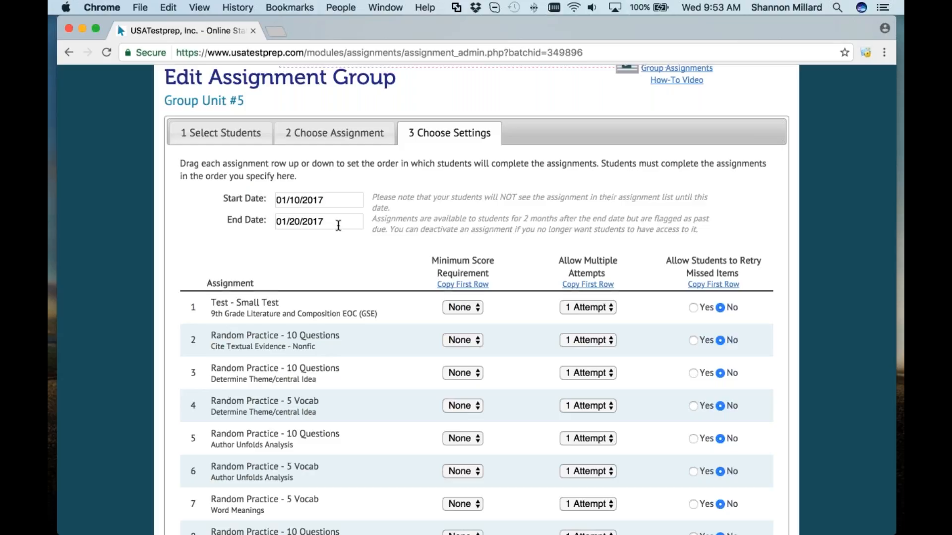
scroll(220, 132, up, 5)
click(218, 105)
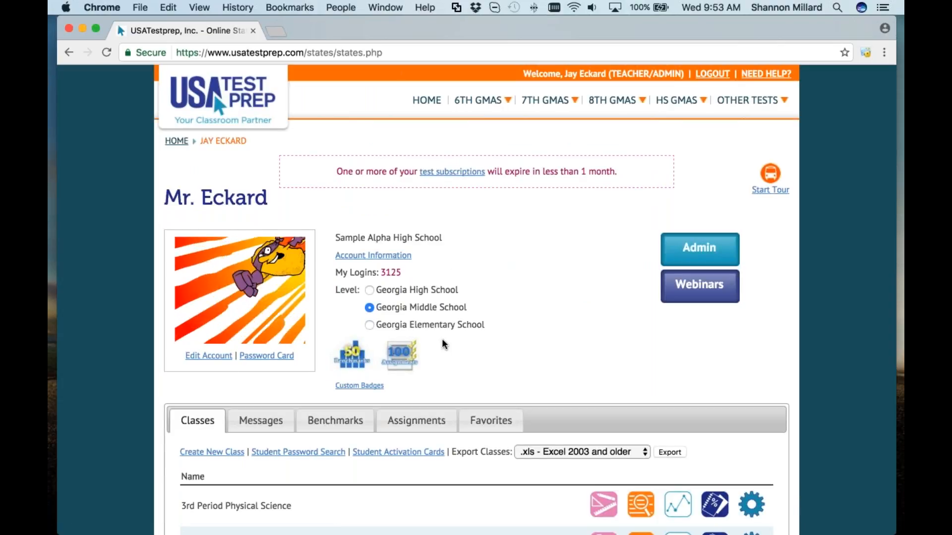
scroll(443, 343, down, 1)
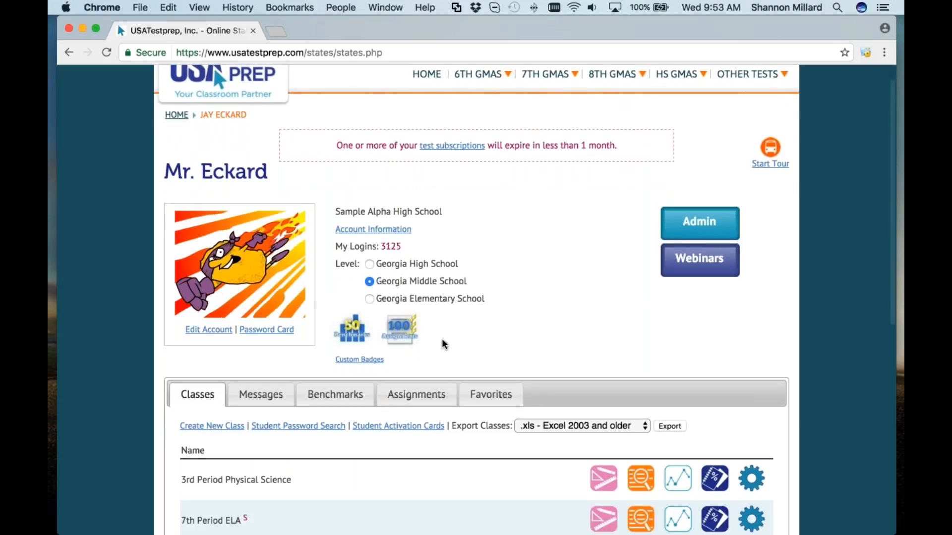